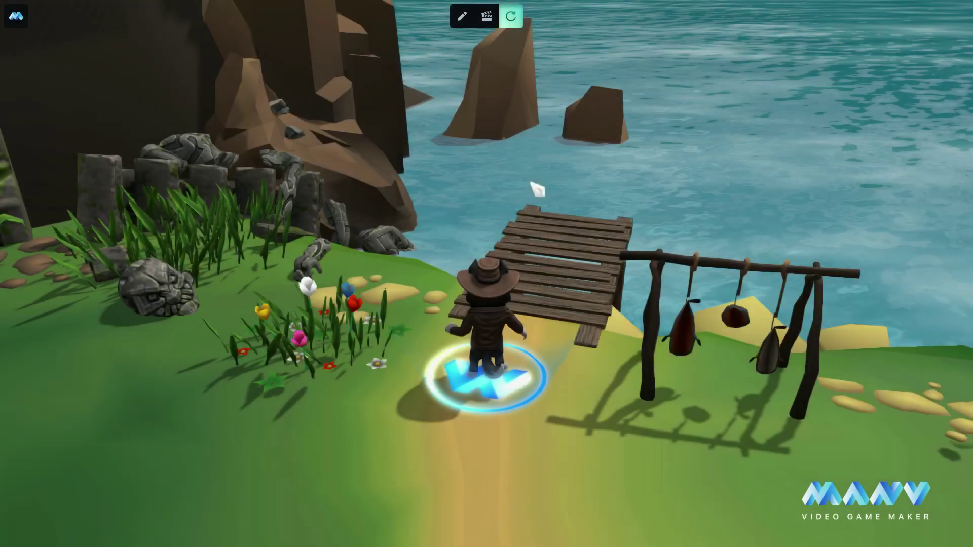
Try out the custom mouse cursors in the running demo scenes, on the cookie and around the skeleton field
key("Escape")
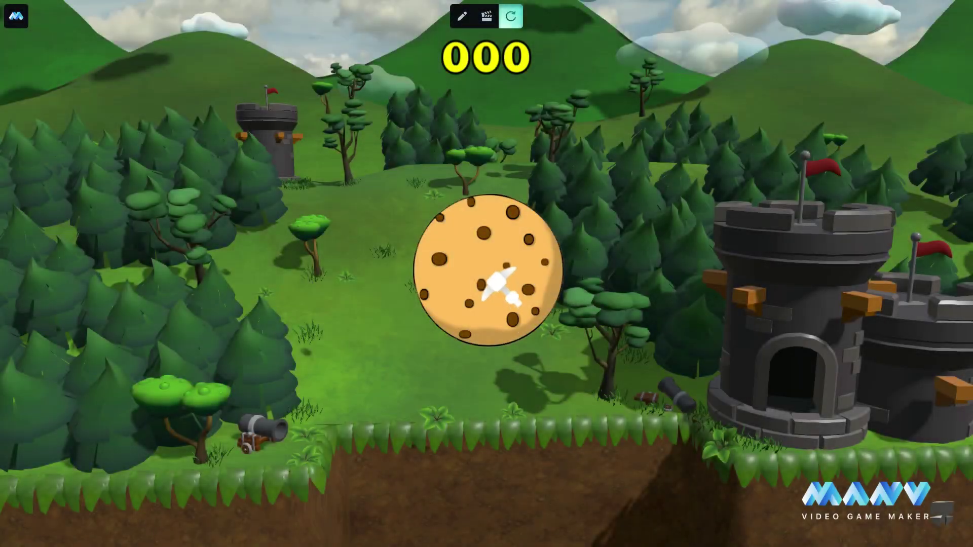
left_click(490, 280)
left_click(491, 276)
left_click(490, 276)
left_click(484, 264)
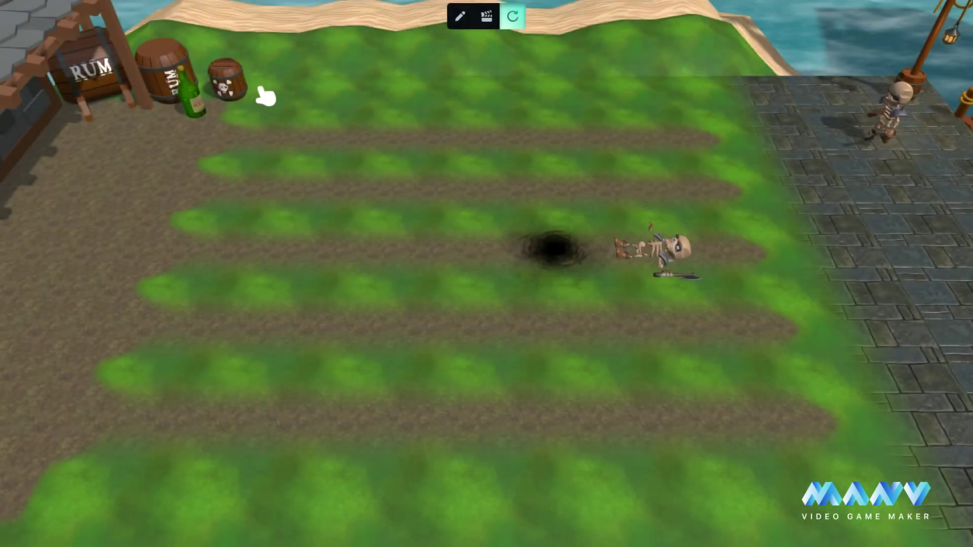
left_click_drag(227, 81, 679, 124)
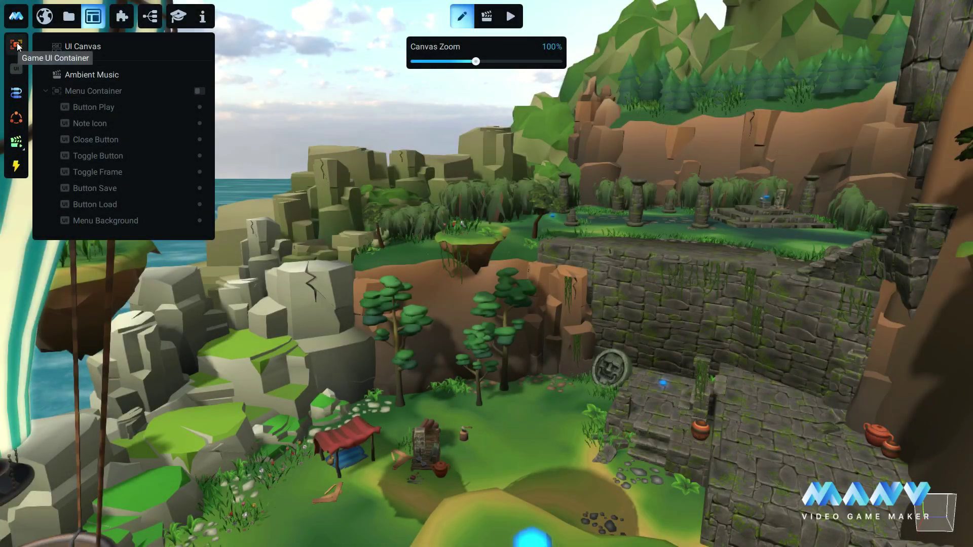
Add a UI container, place it directly below Ambient Music, and rename it Mouse Container
left_click(16, 68)
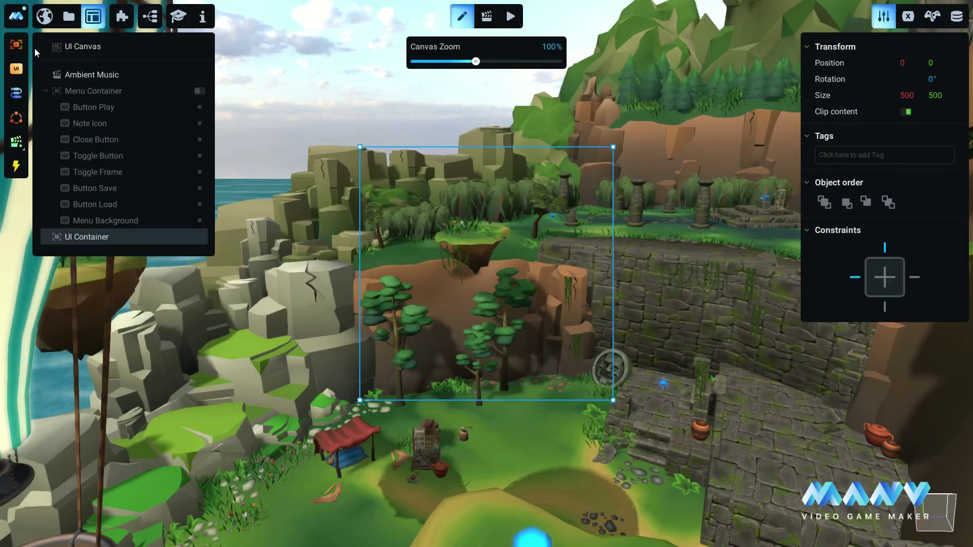
left_click_drag(79, 240, 96, 84)
right_click(96, 88)
left_click(134, 96)
type("Mouse")
key("Return")
Add a UI element inside Mouse Container and set its size to 50 by 50
left_click(16, 68)
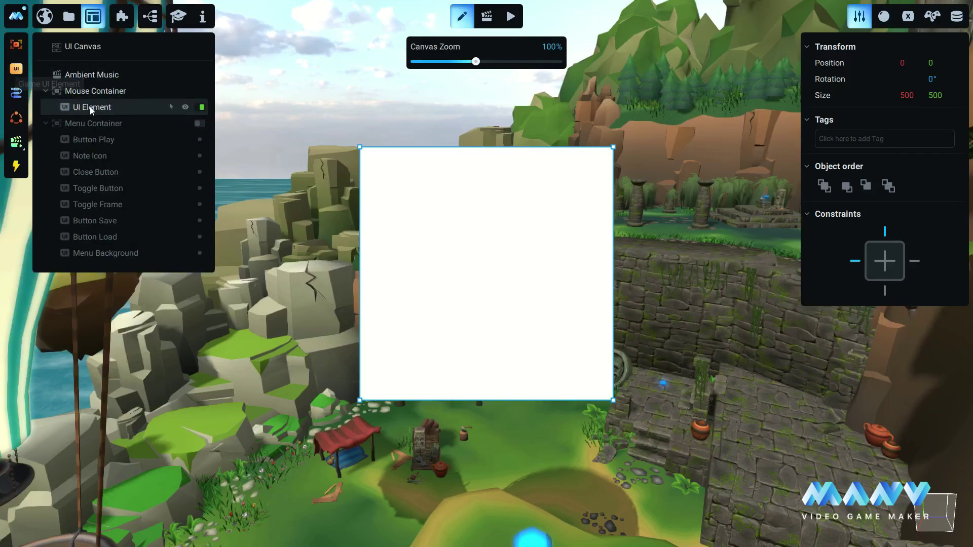
left_click(95, 105)
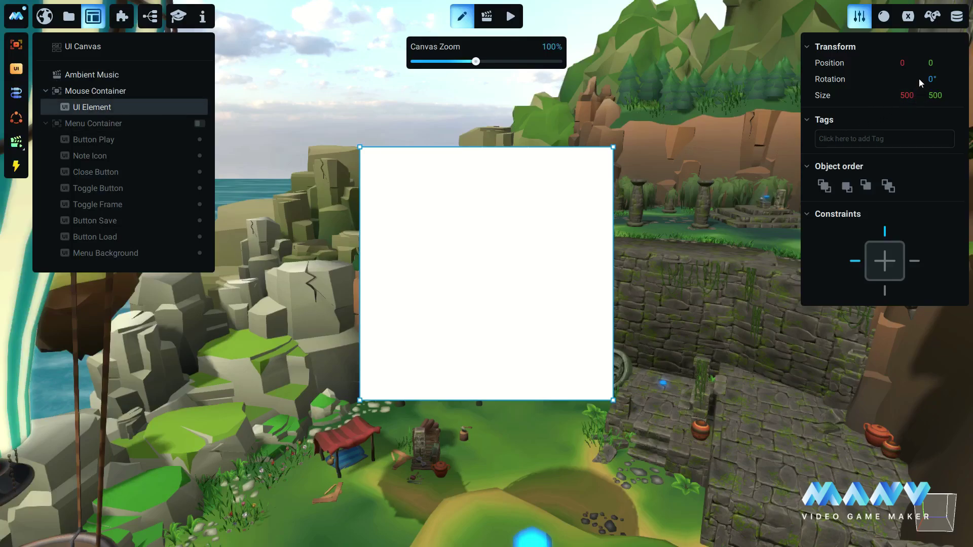
type("50")
left_click(938, 97)
type("50")
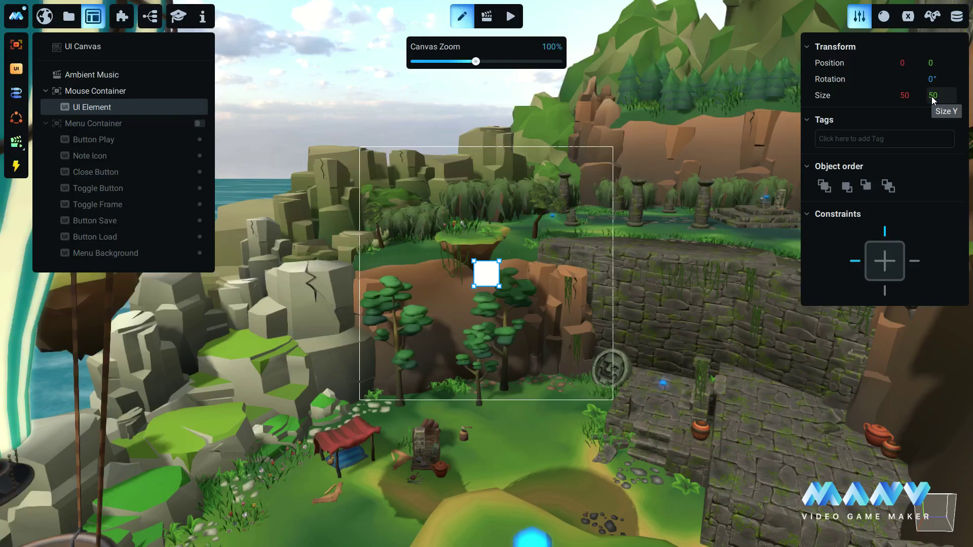
Create a new material for the UI element in Mouse Container and name it Cursor 1
left_click(884, 16)
left_click(948, 49)
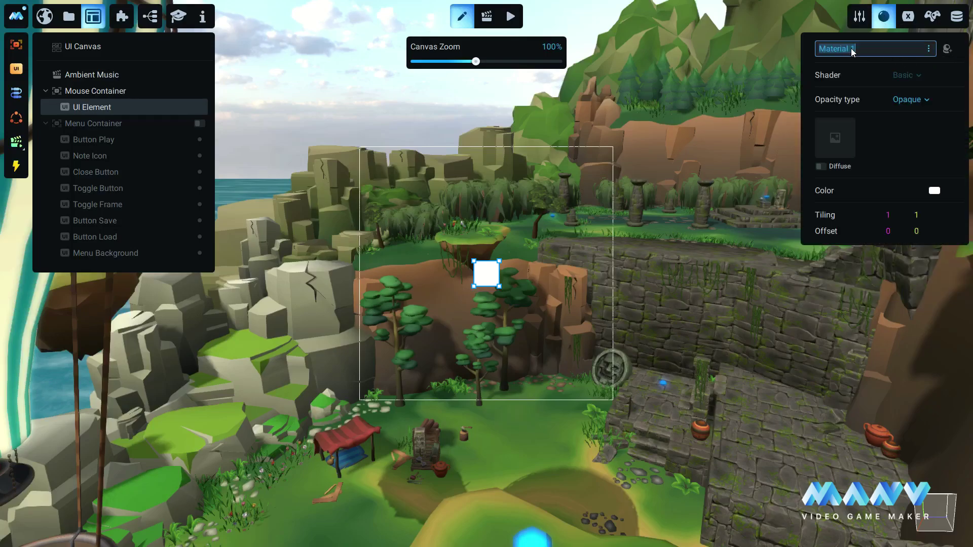
type("Cursor 1")
key("Return")
Import Cursor Simple.png as the material's diffuse texture and rename the UI element Mouse Cursor 1
left_click(835, 140)
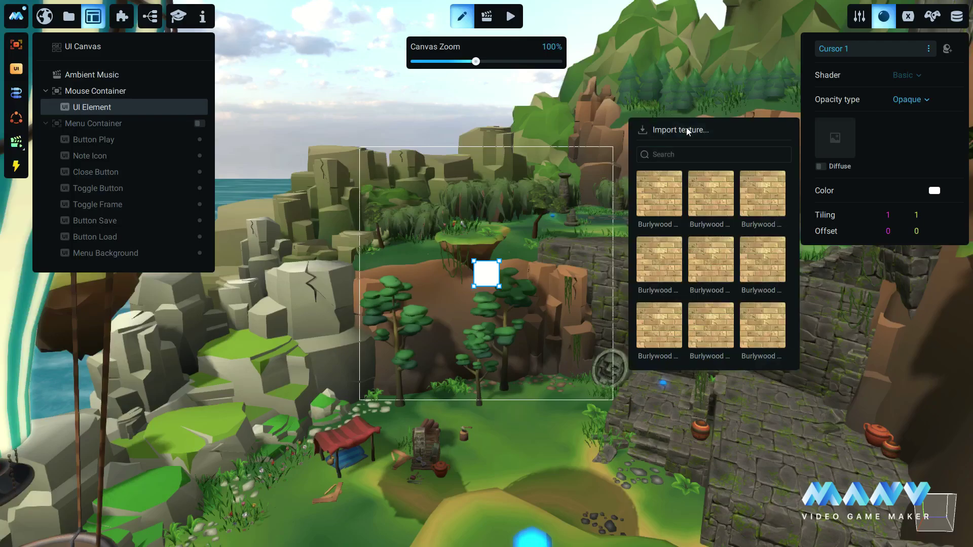
left_click(682, 130)
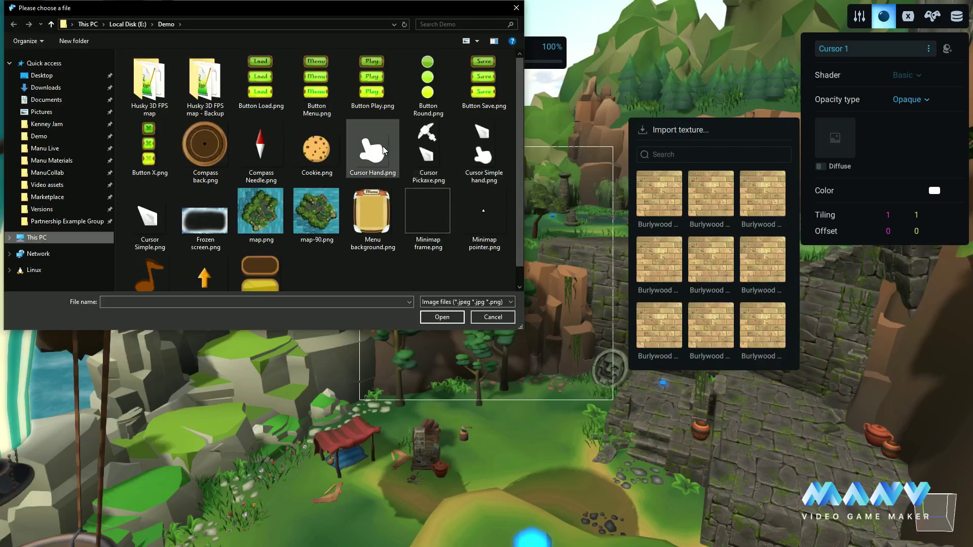
left_click(150, 218)
left_click(442, 317)
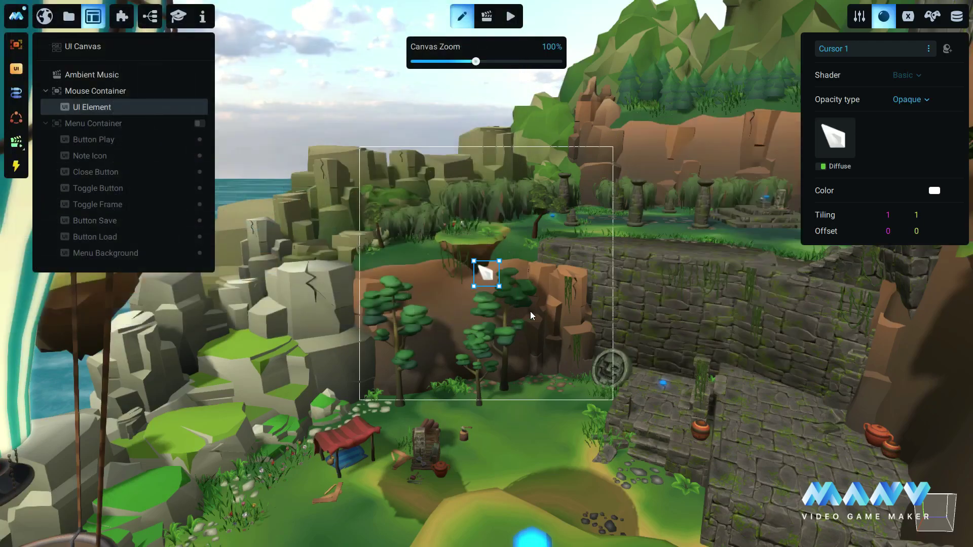
right_click(121, 106)
left_click(139, 113)
Create an animation inside Mouse Container in animation mode and name it initial Cursor
left_click(487, 16)
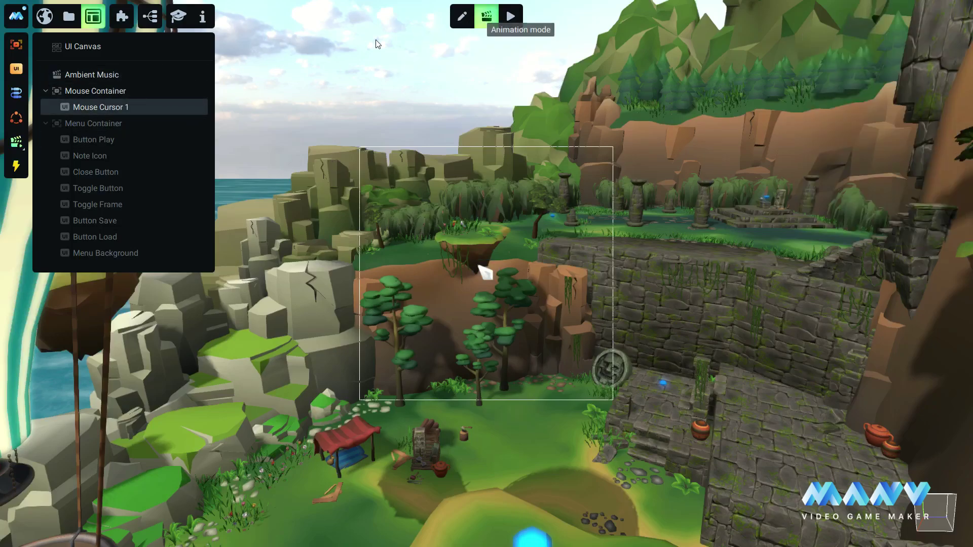
left_click_drag(34, 133, 87, 126)
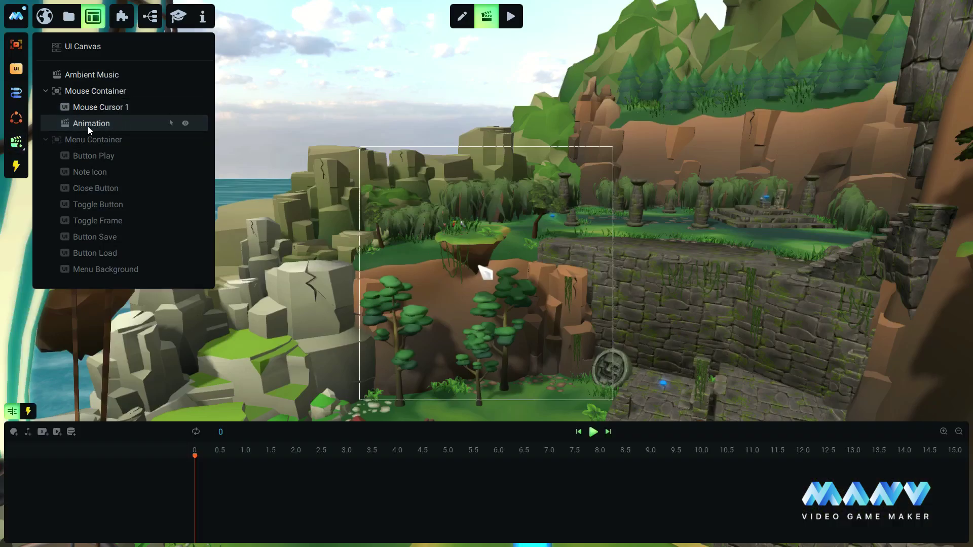
right_click(89, 124)
left_click(129, 182)
type("initial Cursor")
key("Return")
Add an On Launch Scene trigger to the initial Cursor animation
left_click(30, 412)
left_click(40, 450)
left_click(77, 378)
Add the Mouse object to the initial Cursor timeline with a Set a New Mouse Pointer action at time 0
left_click(12, 413)
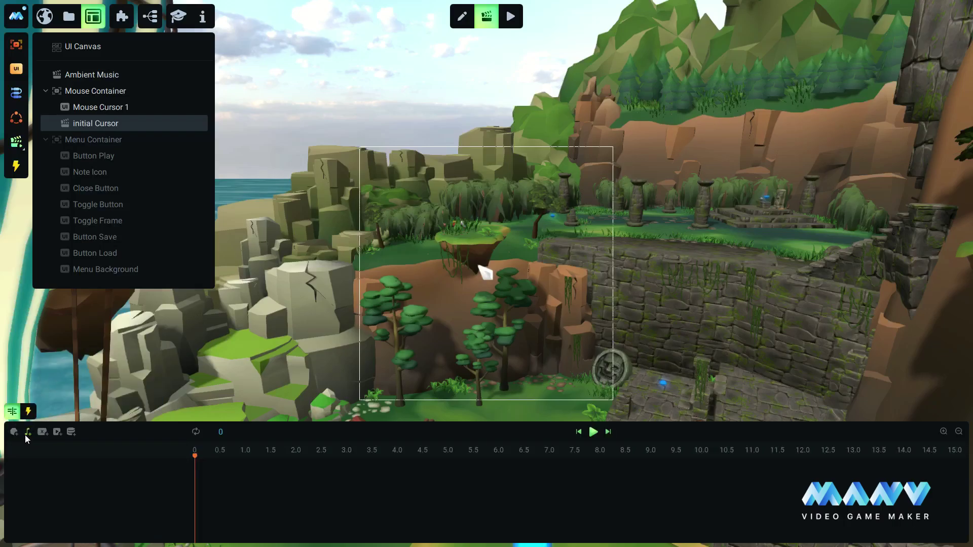
left_click(14, 433)
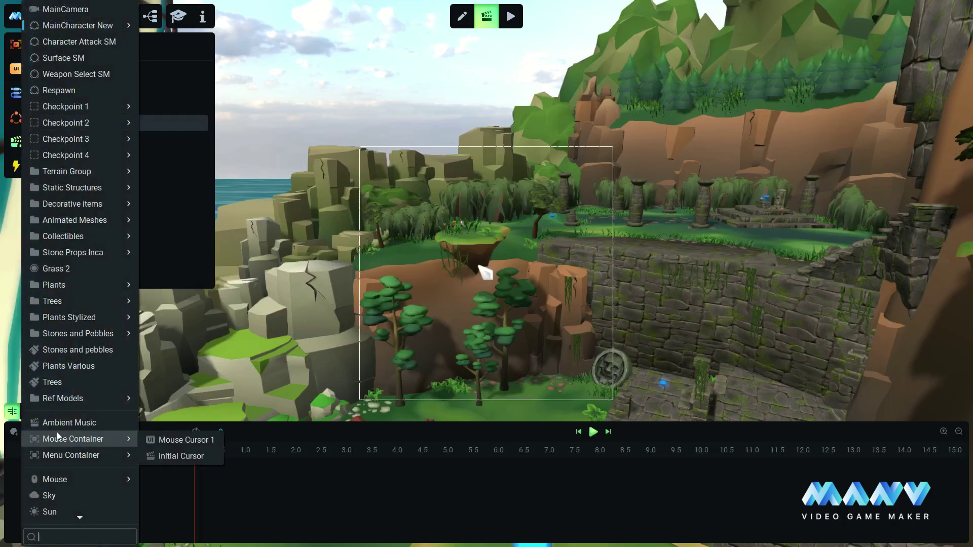
mouse_move(56, 479)
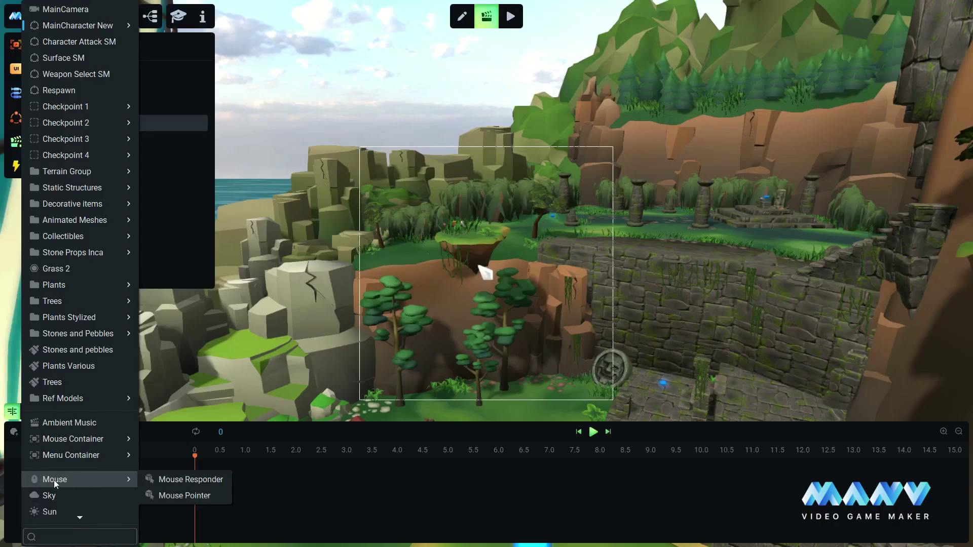
left_click(61, 480)
left_click(156, 466)
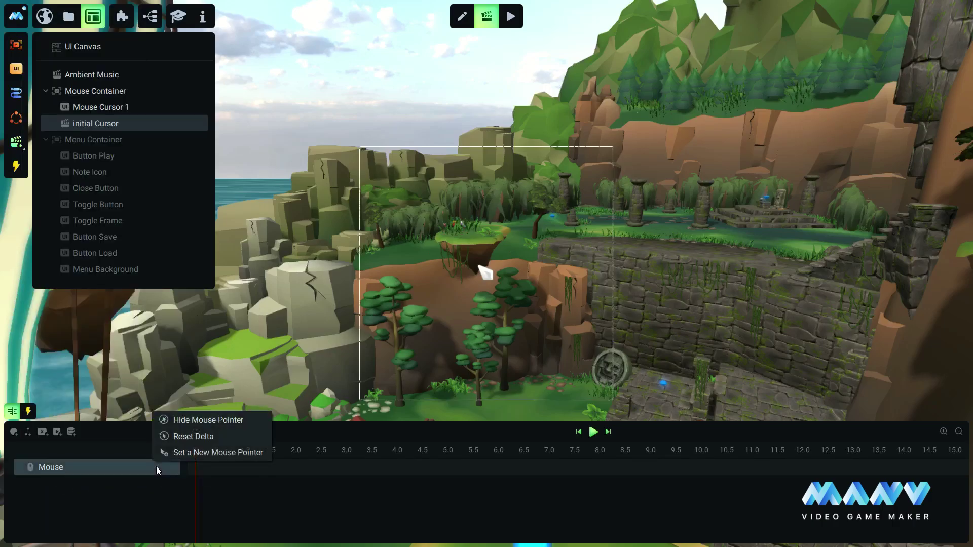
left_click(237, 458)
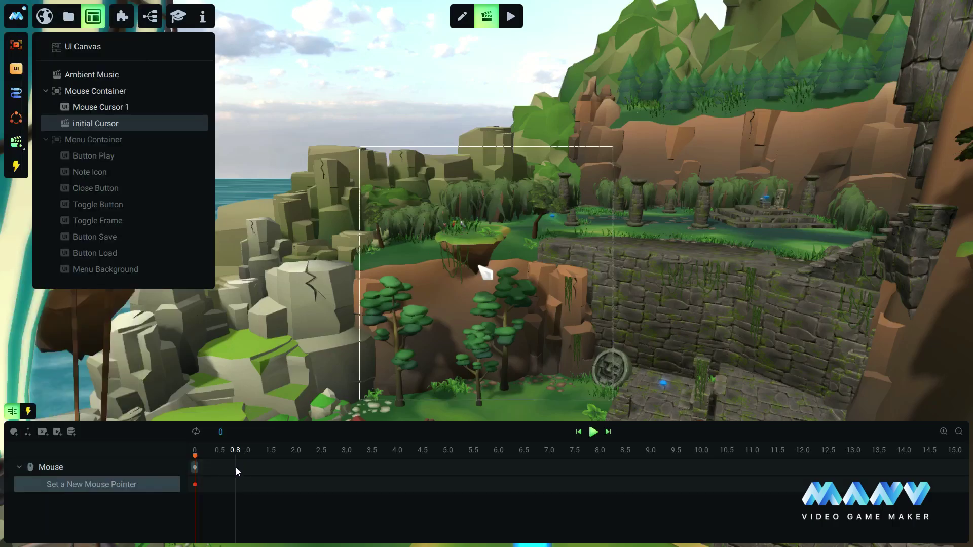
Assign Mouse Cursor 1 as the object for the Set a New Mouse Pointer keyframe
left_click(195, 484)
left_click(323, 478)
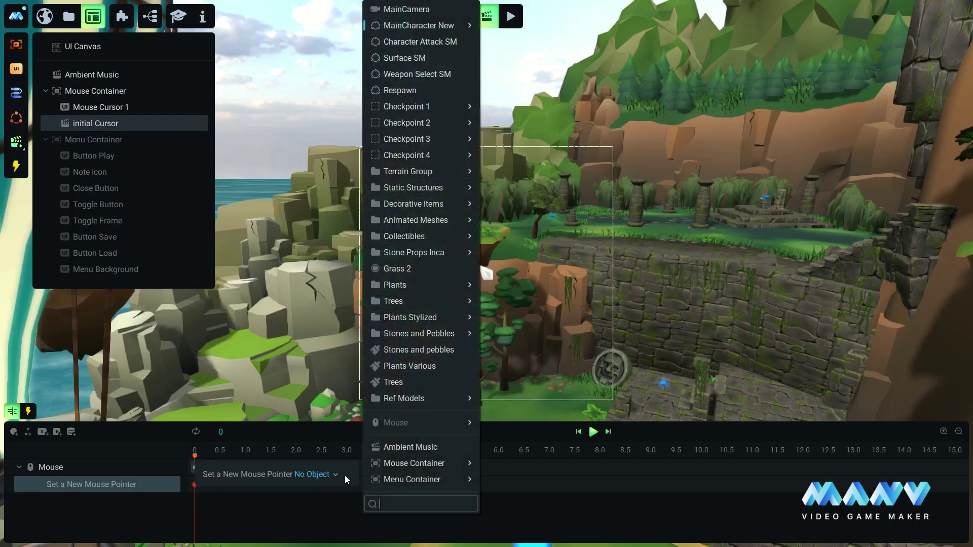
mouse_move(480, 470)
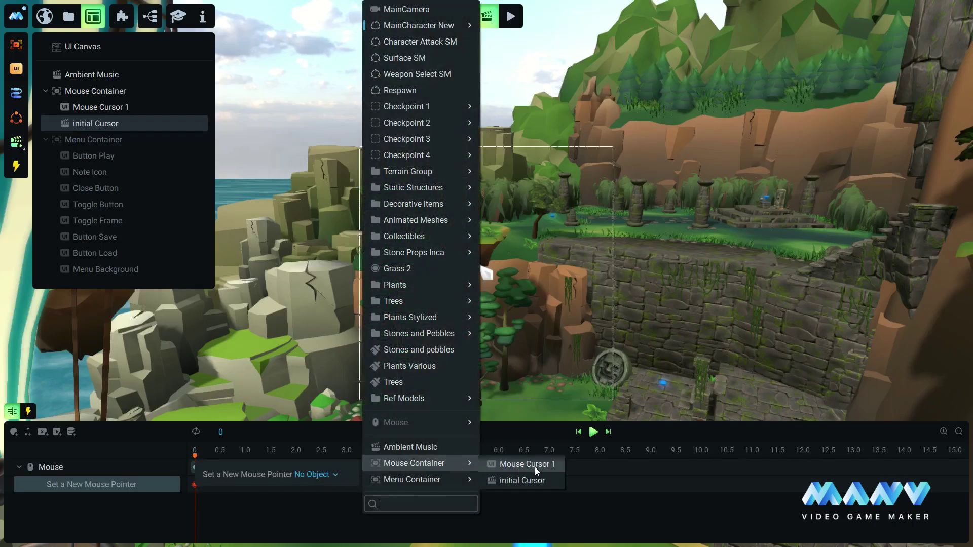
left_click(519, 465)
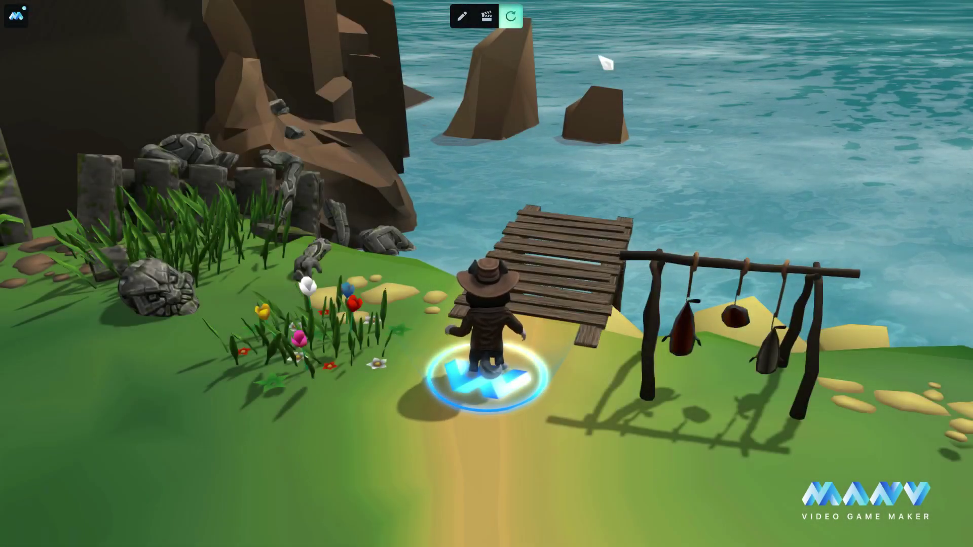
Return from play to edit mode and duplicate Mouse Cursor 1 within Mouse Container
left_click(462, 16)
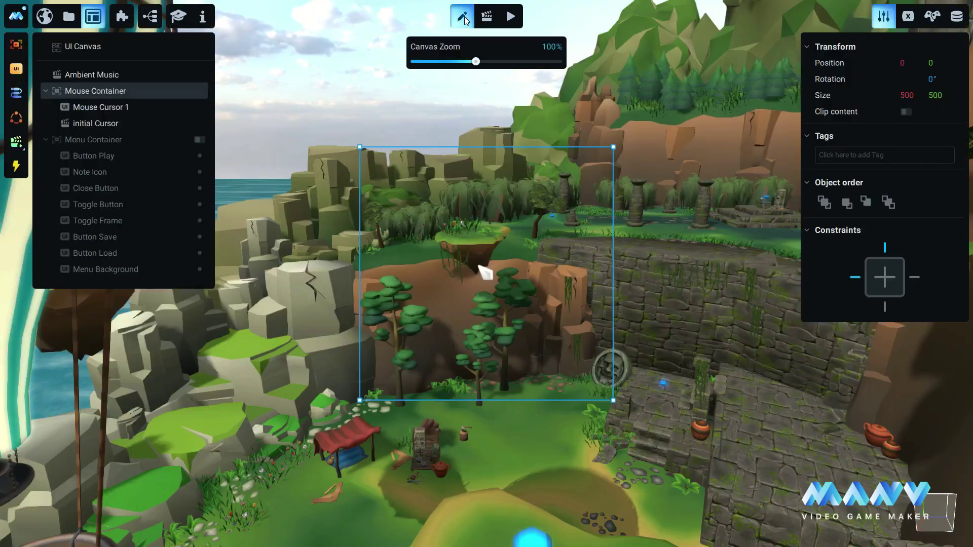
left_click(106, 109)
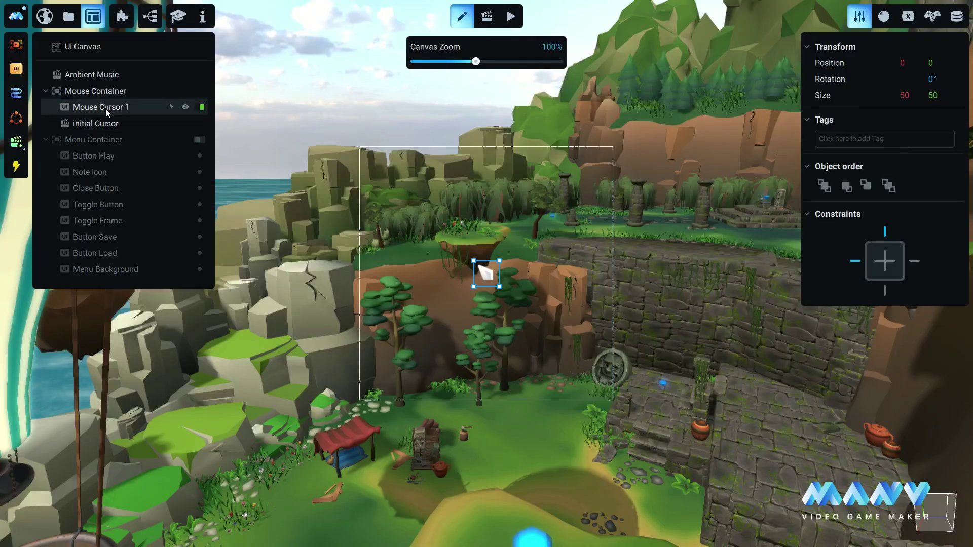
right_click(105, 109)
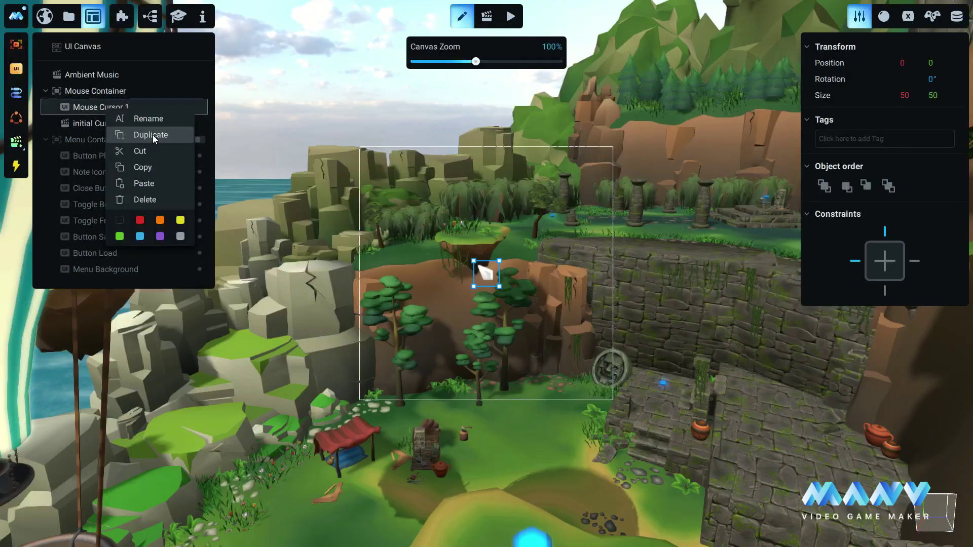
left_click(151, 135)
Duplicate the Cursor 1 material so that Mouse Cursor 2 has its own copy
left_click(109, 123)
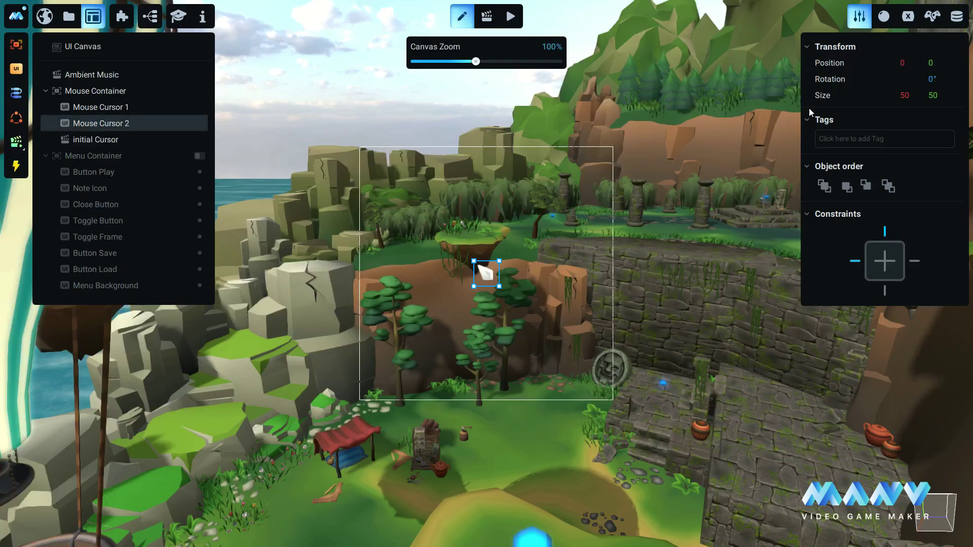
left_click(884, 16)
left_click(947, 49)
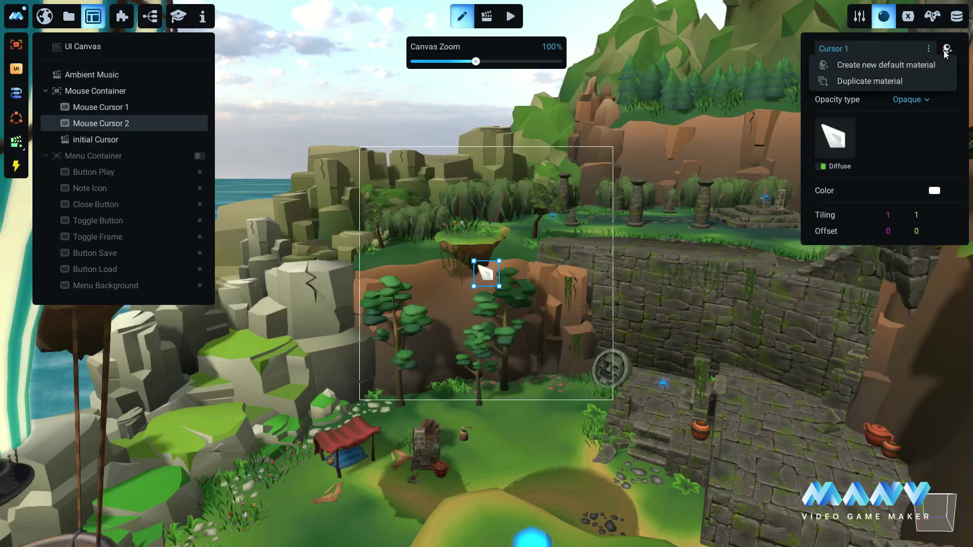
left_click(853, 82)
Replace the Cursor 2 material's diffuse texture with Cursor Hand.png and disable Mouse Cursor 2
left_click(848, 125)
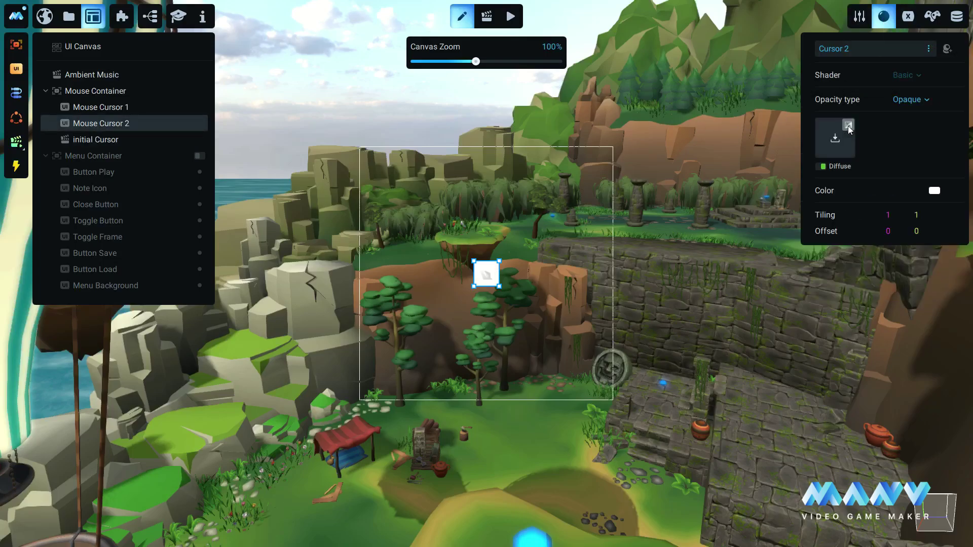
left_click(835, 144)
left_click(681, 129)
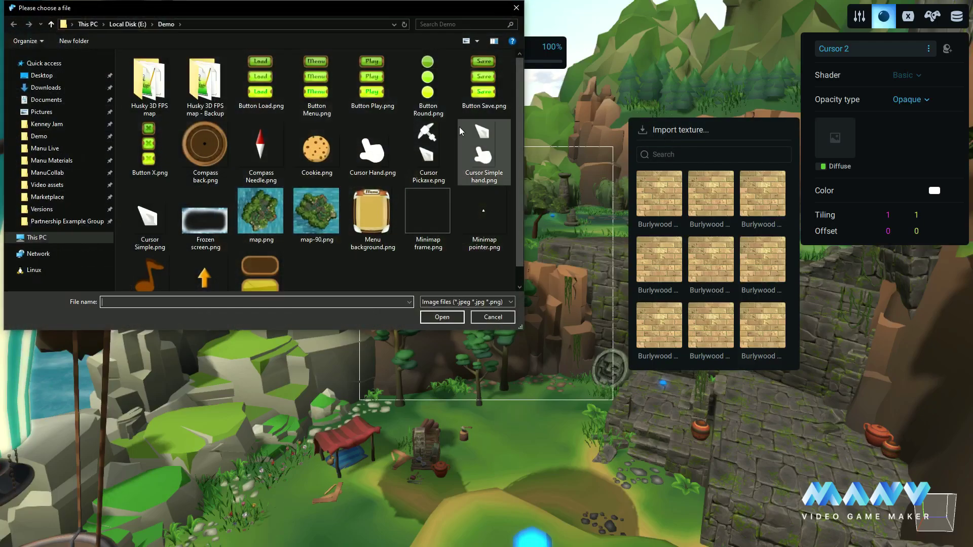
left_click(382, 156)
left_click(440, 317)
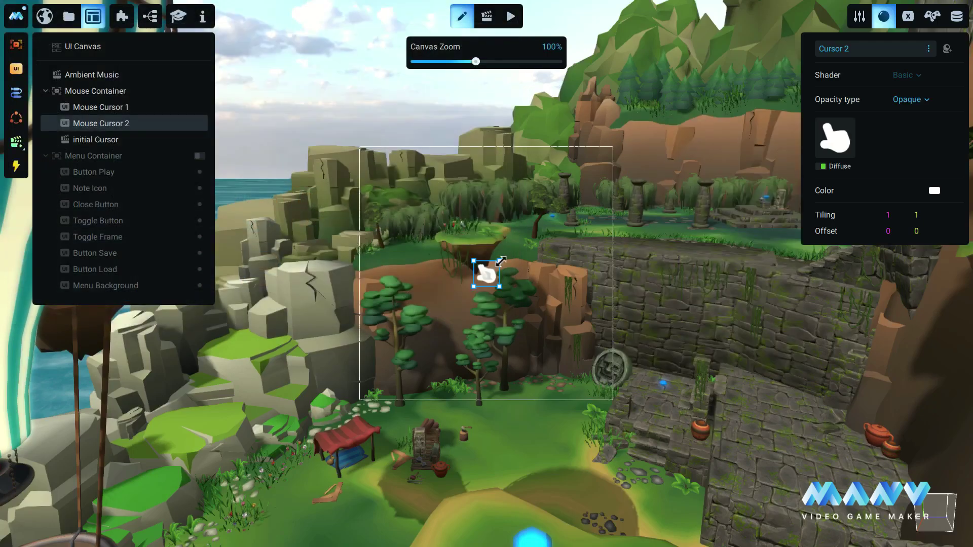
left_click(202, 123)
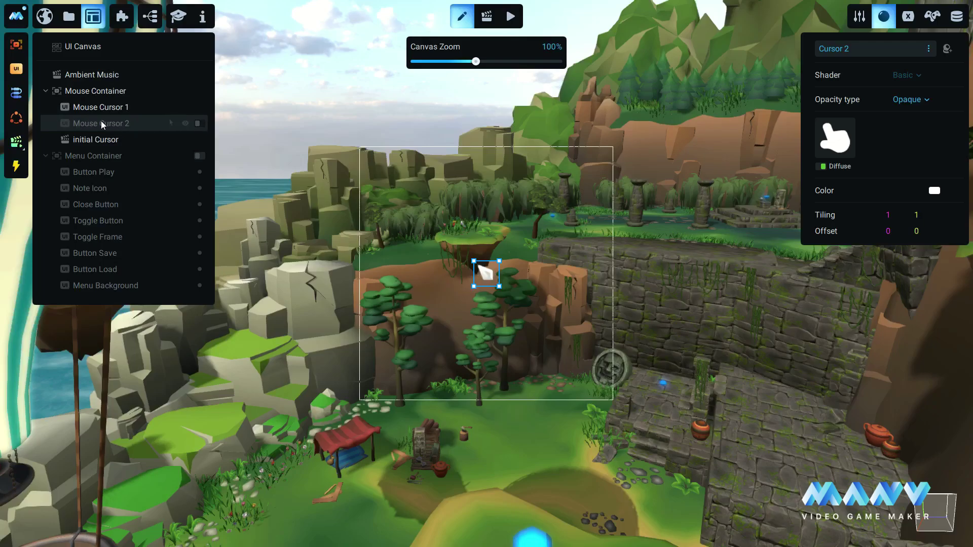
Create a second animation inside Mouse Container in animation mode and name it Mouse swap
left_click(486, 16)
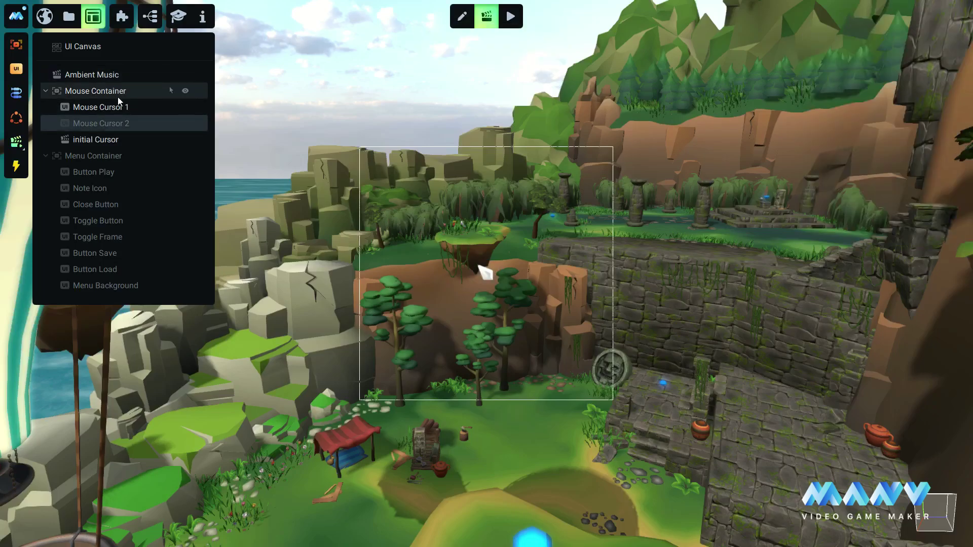
left_click(17, 142)
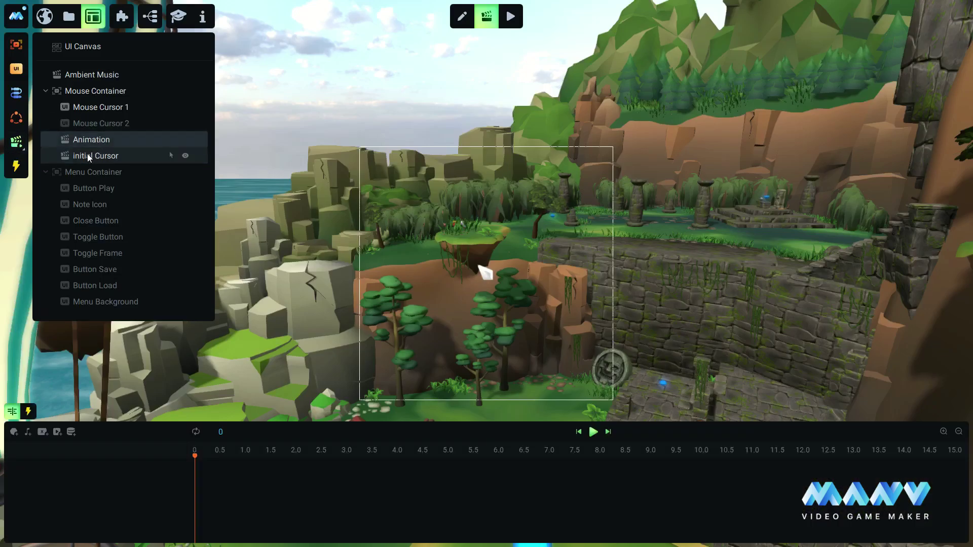
right_click(97, 145)
left_click(142, 200)
type("Mouse swap")
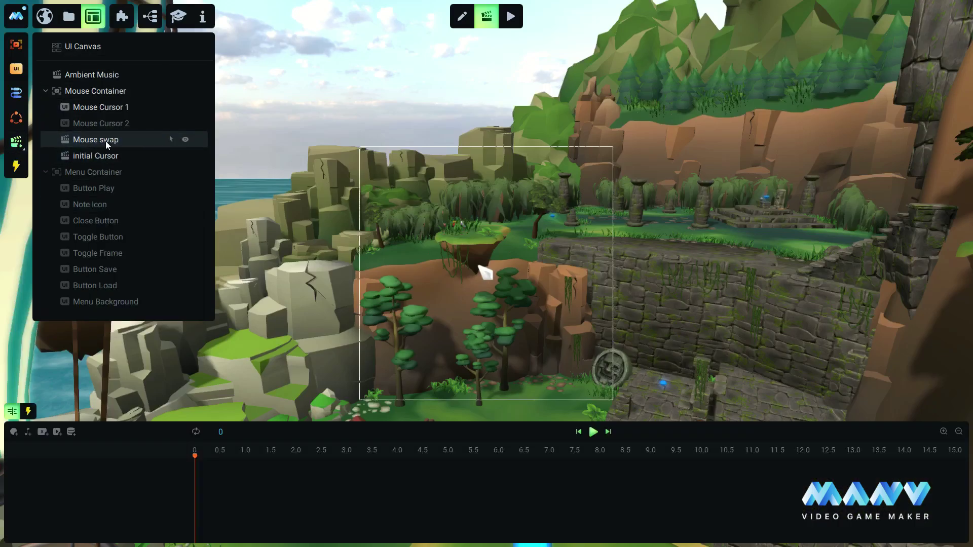
Add a Key Down trigger to the Mouse swap animation and return to its timeline
left_click(29, 411)
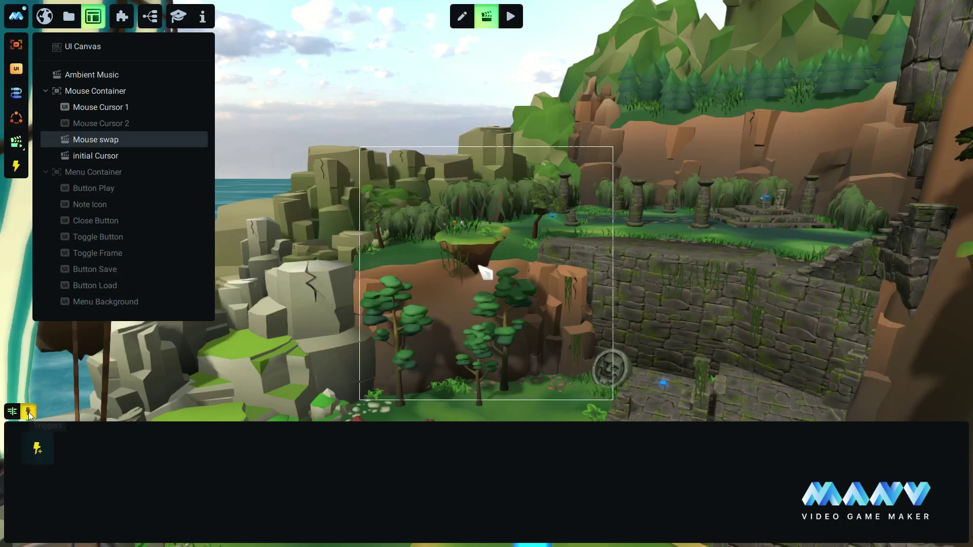
left_click(37, 449)
mouse_move(118, 380)
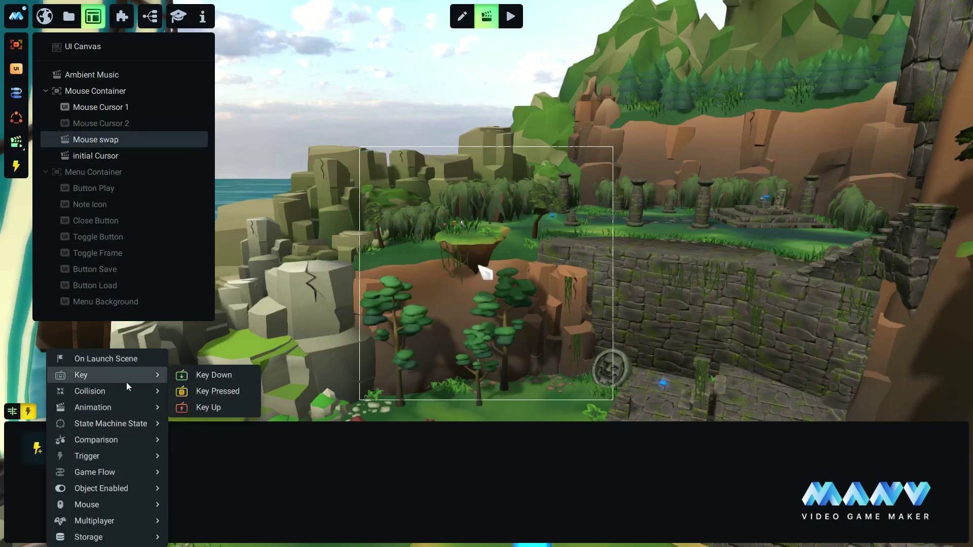
left_click(224, 375)
left_click(12, 412)
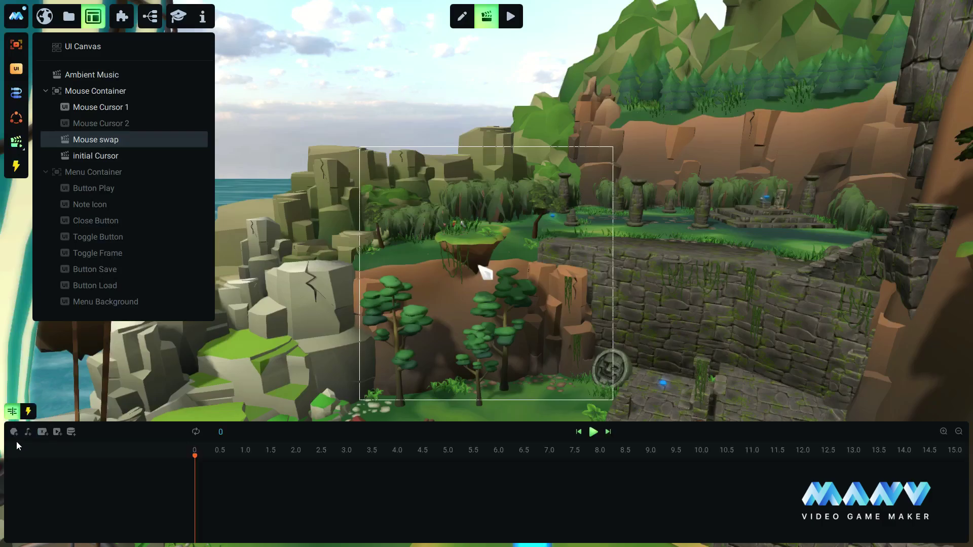
Add the Mouse Pointer object to the Mouse swap timeline with an Enabled track
left_click(14, 432)
mouse_move(63, 485)
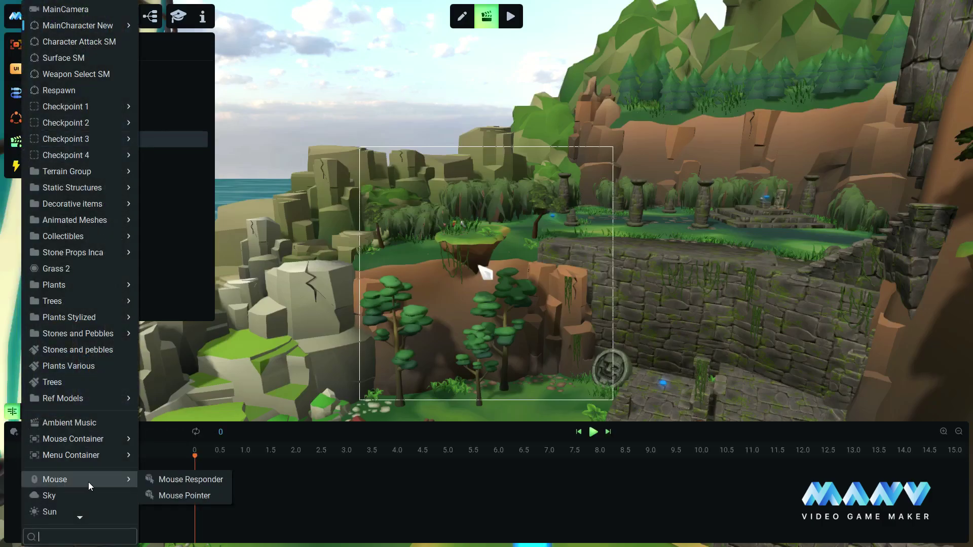
left_click(179, 495)
left_click(158, 467)
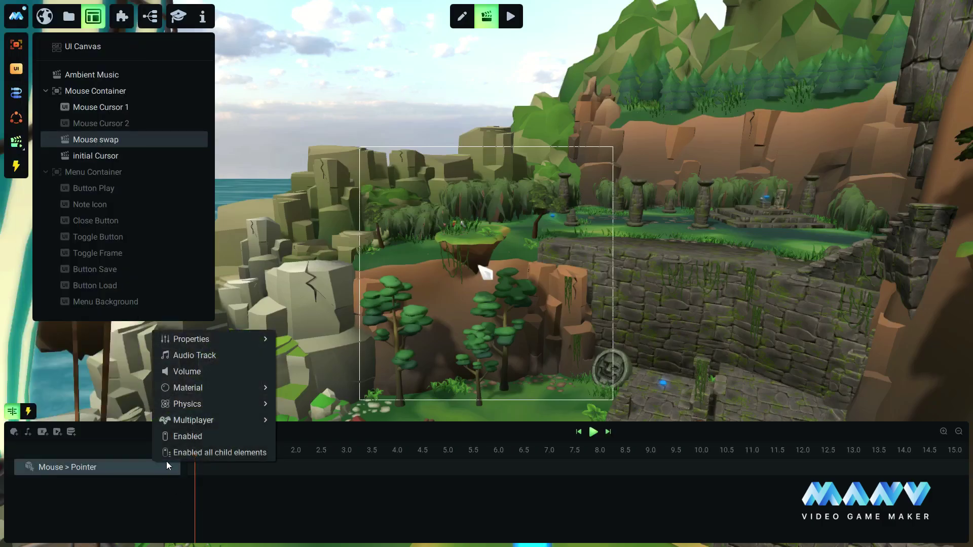
left_click(193, 436)
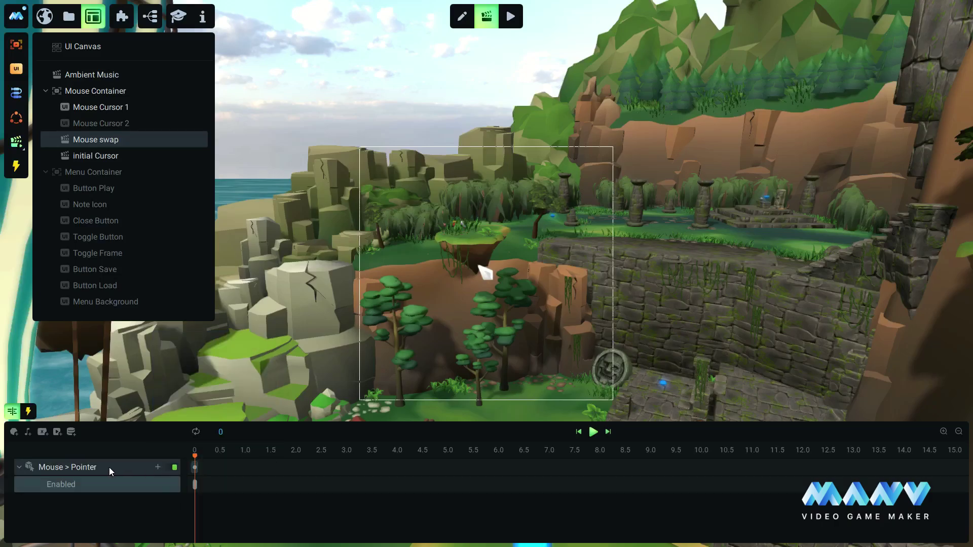
Add Mouse to the timeline with a Set a New Mouse Pointer track and assign Mouse Cursor 2 at its first keyframe
left_click(14, 432)
left_click(72, 482)
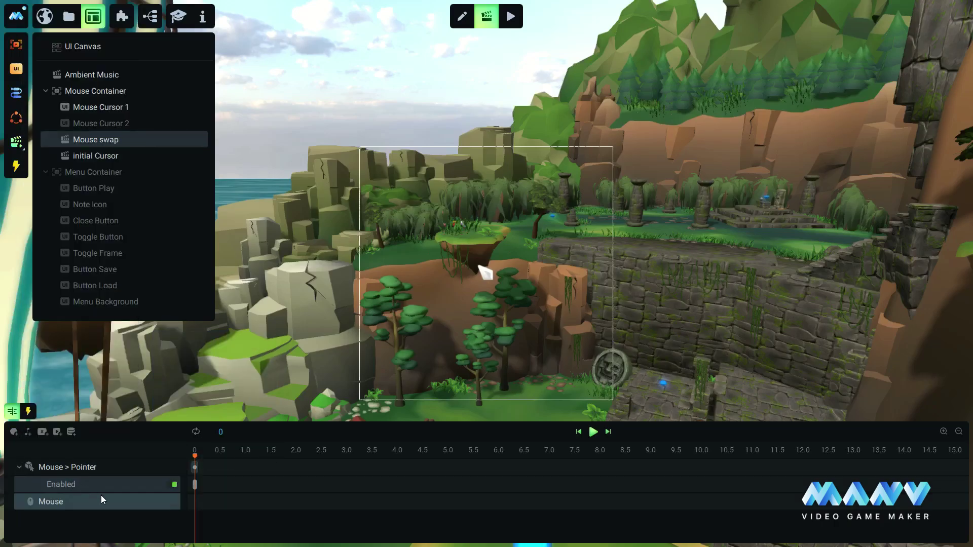
left_click(158, 501)
left_click(214, 489)
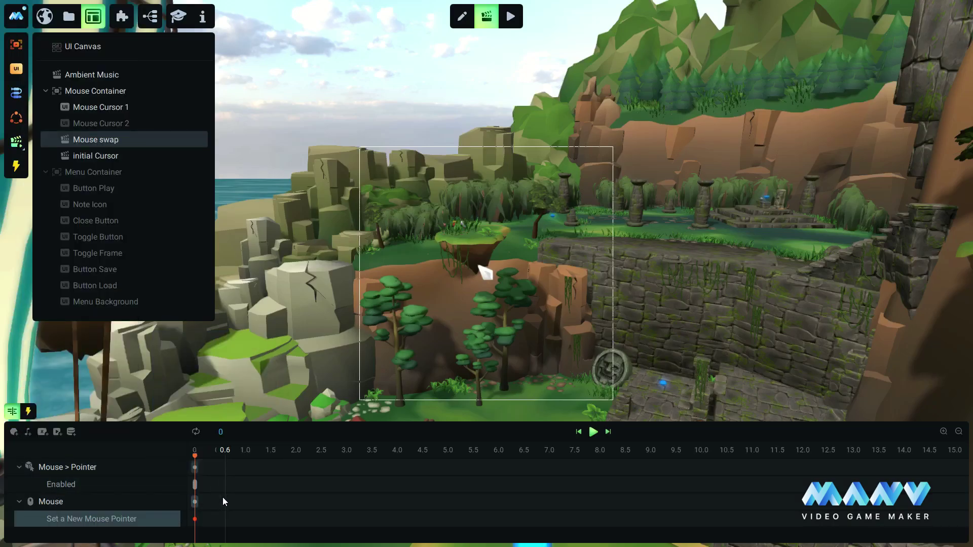
left_click(196, 519)
left_click(312, 509)
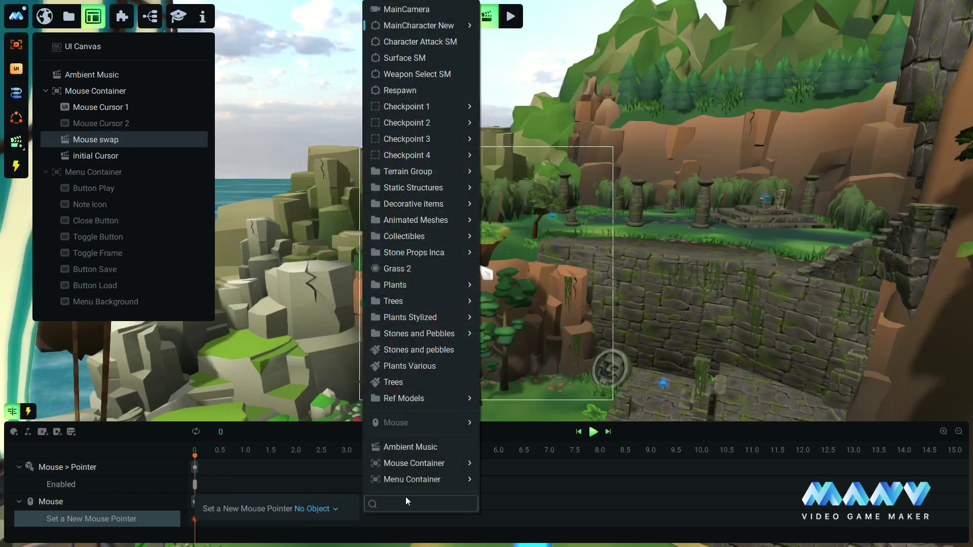
mouse_move(412, 461)
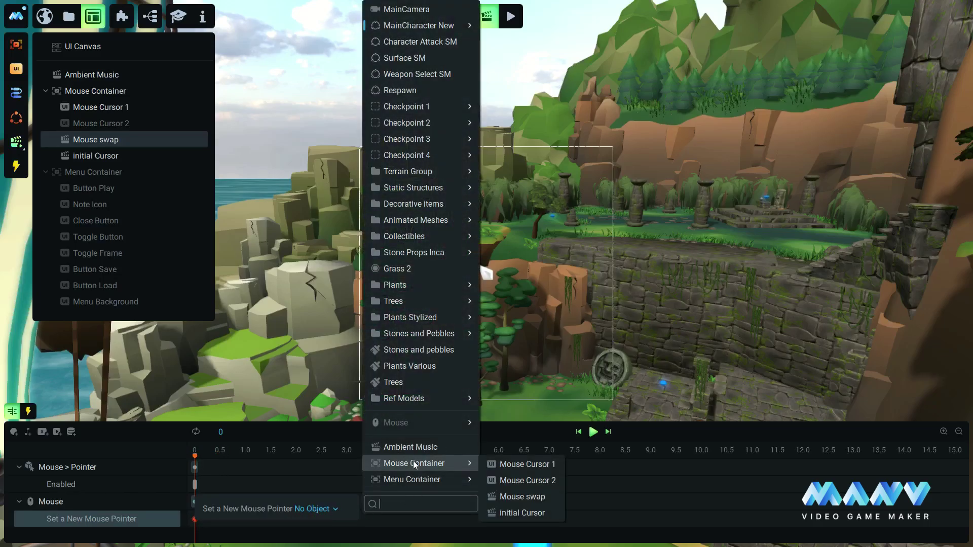
left_click(548, 482)
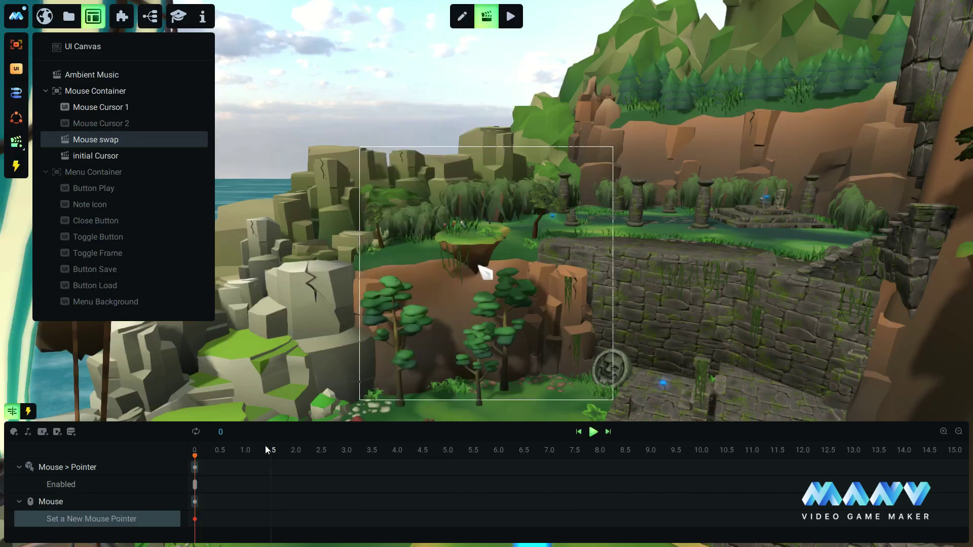
Add Mouse Cursor 2 to the Mouse swap timeline with an Enabled keyframe at 0
right_click(105, 123)
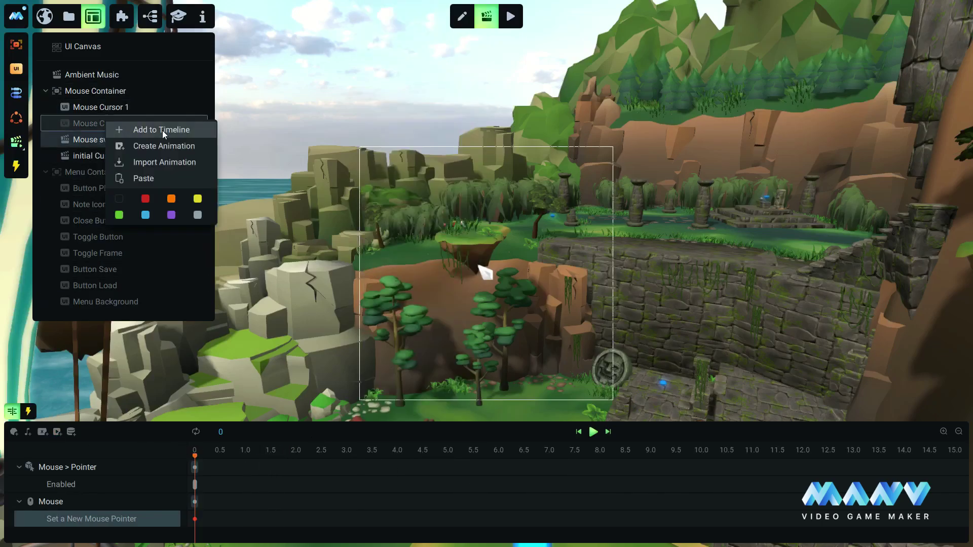
left_click(162, 130)
right_click(159, 537)
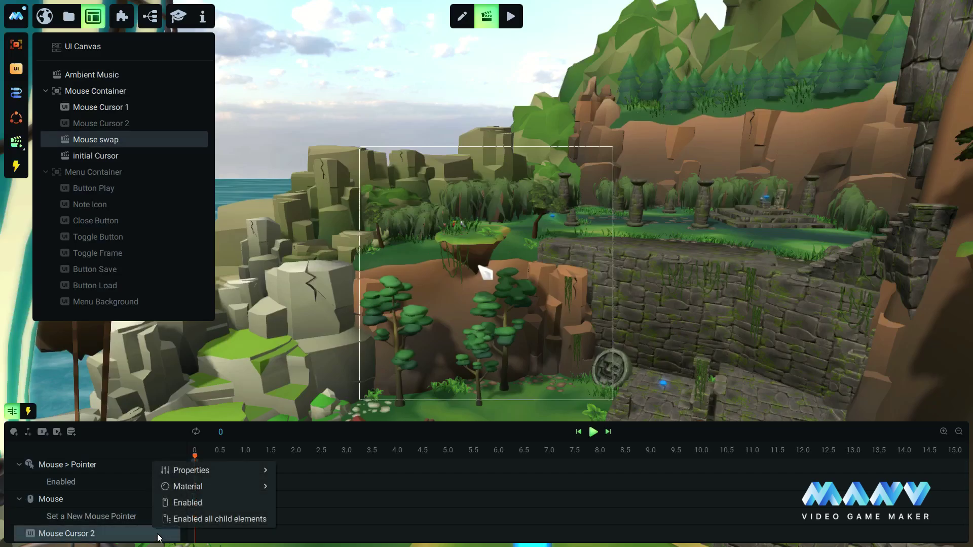
left_click(181, 503)
left_click(195, 534)
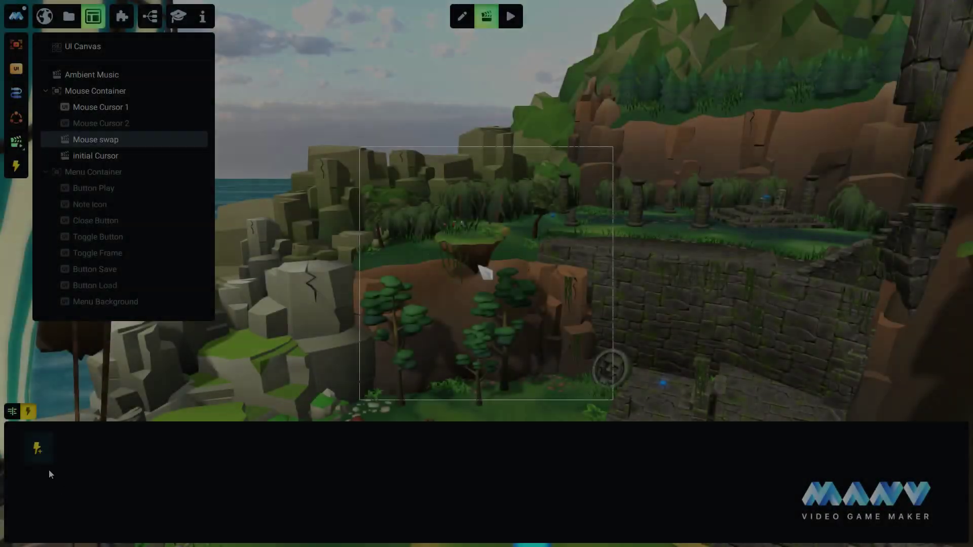
Open the available trigger types for the Mouse swap animation and look at the Mouse options
left_click(38, 448)
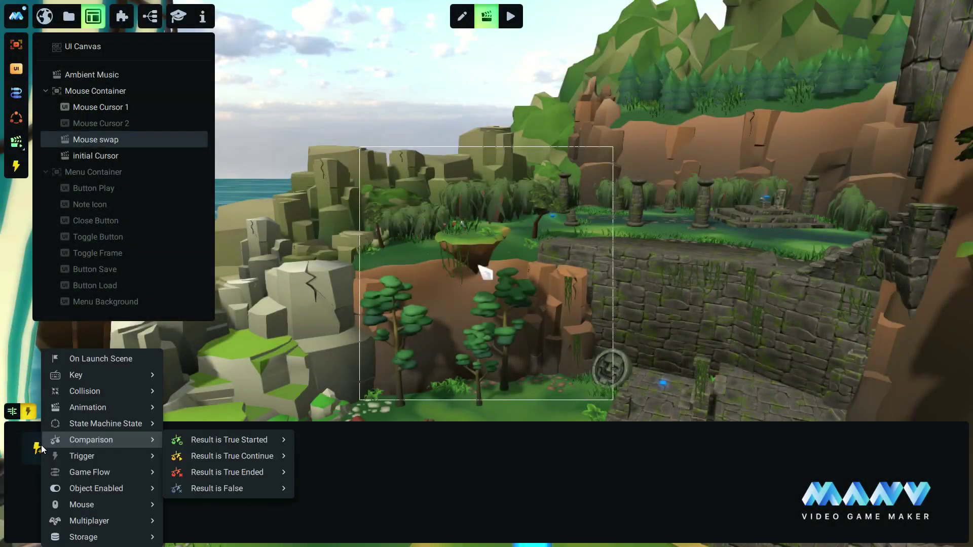
mouse_move(96, 505)
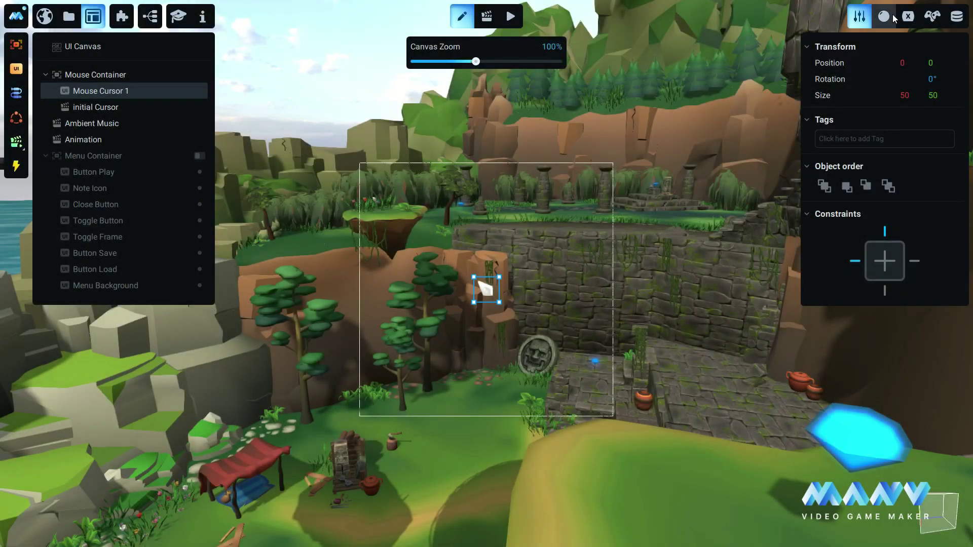
Replace the Cursor 1 material's diffuse texture with Cursor Simple hand.png, and set its vertical tiling to 0.5 and Offset V to 50
left_click(883, 16)
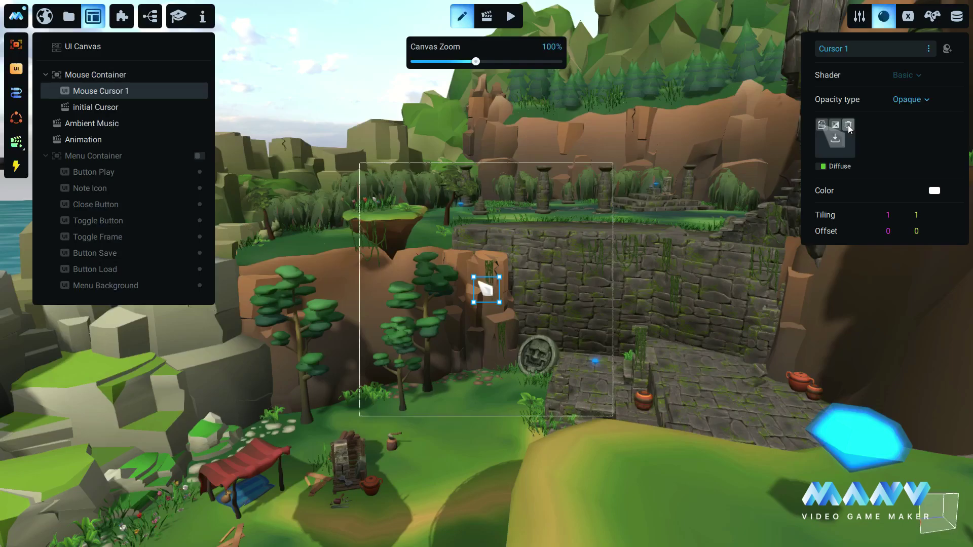
left_click(849, 124)
left_click(835, 140)
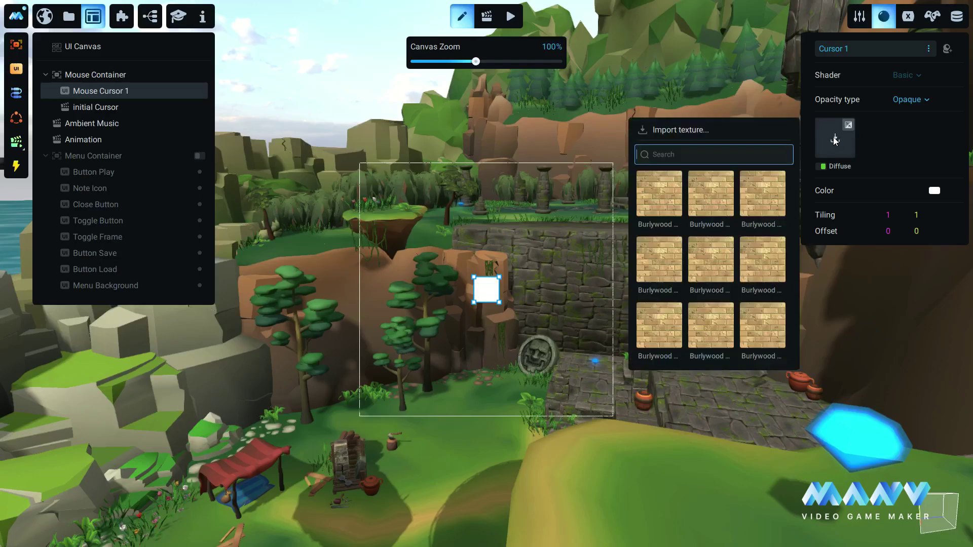
left_click(671, 131)
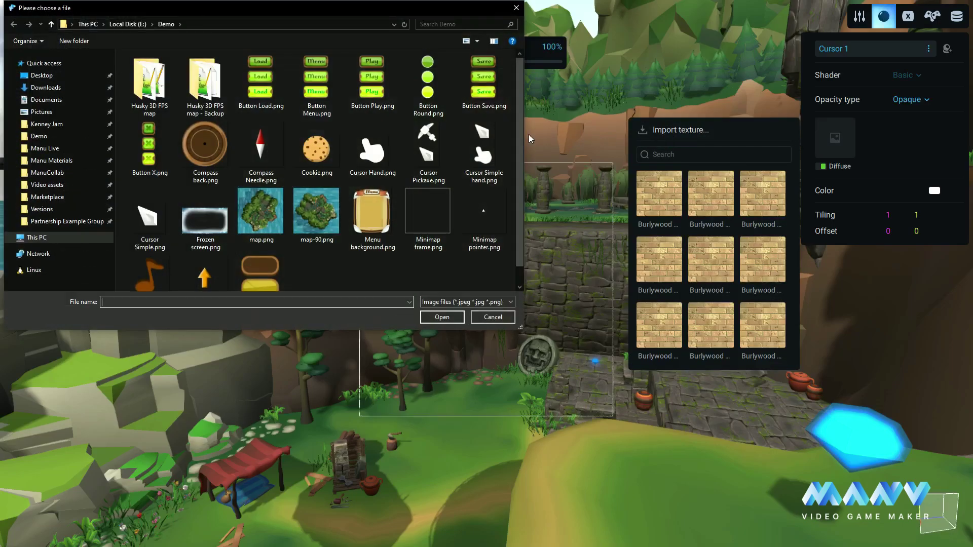
left_click(482, 133)
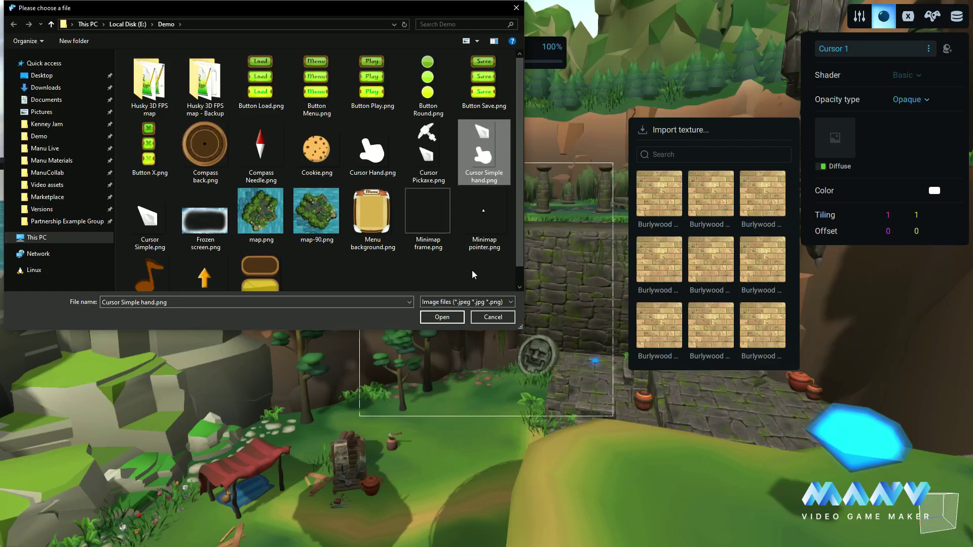
left_click(441, 318)
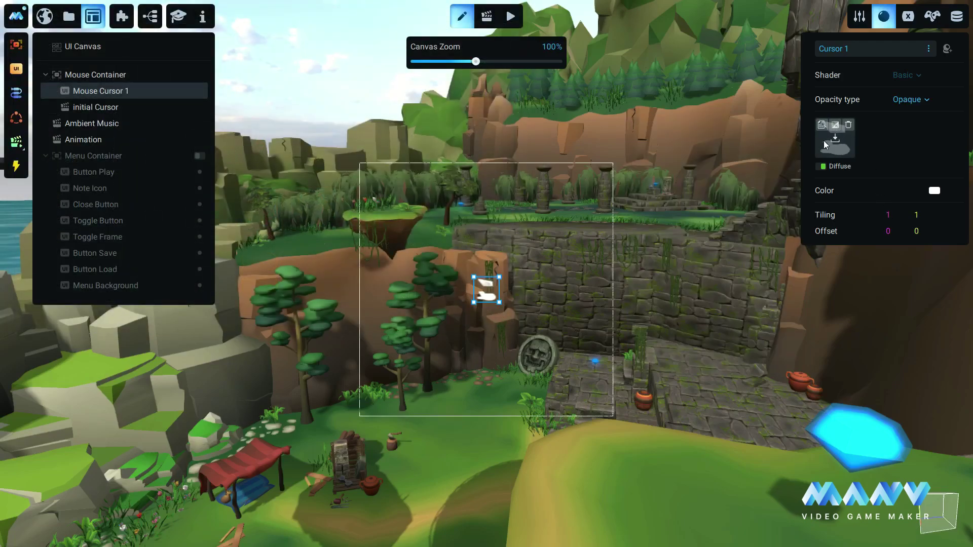
left_click(921, 219)
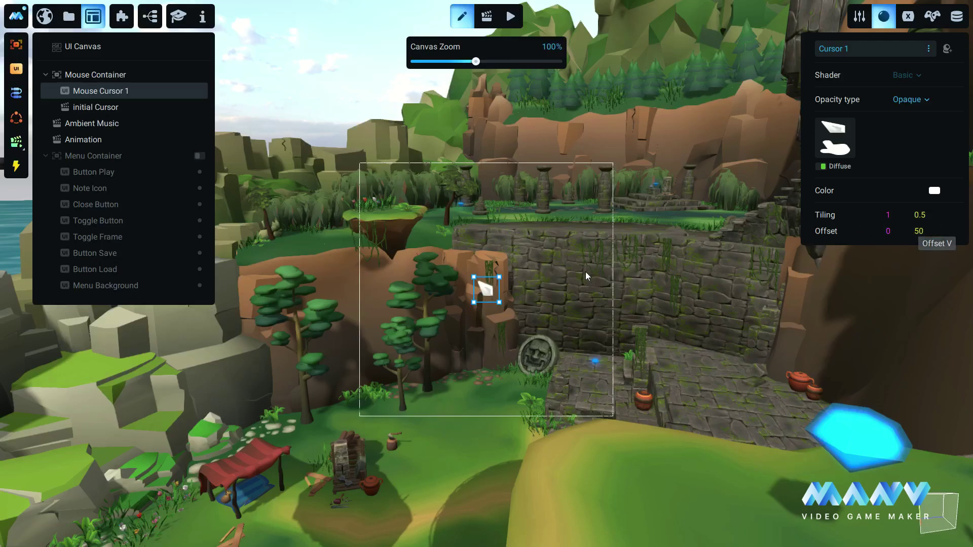
Rename the unnamed animation below Ambient Music as Menu On and enable Menu Container
left_click(96, 140)
right_click(99, 143)
left_click(138, 148)
type("Menu On")
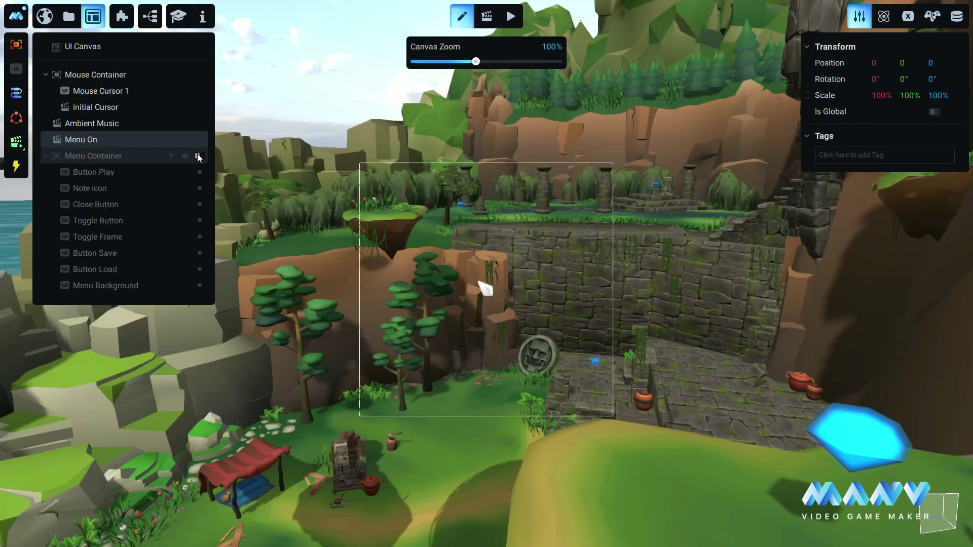
left_click(202, 156)
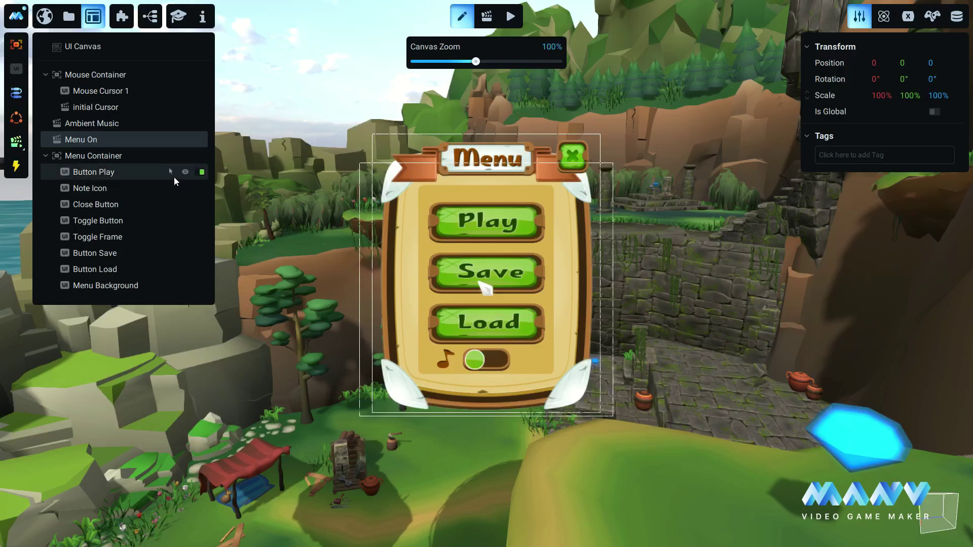
Create a new animation after Menu On in animation mode and name it Play button hover started
left_click(105, 175)
left_click(487, 16)
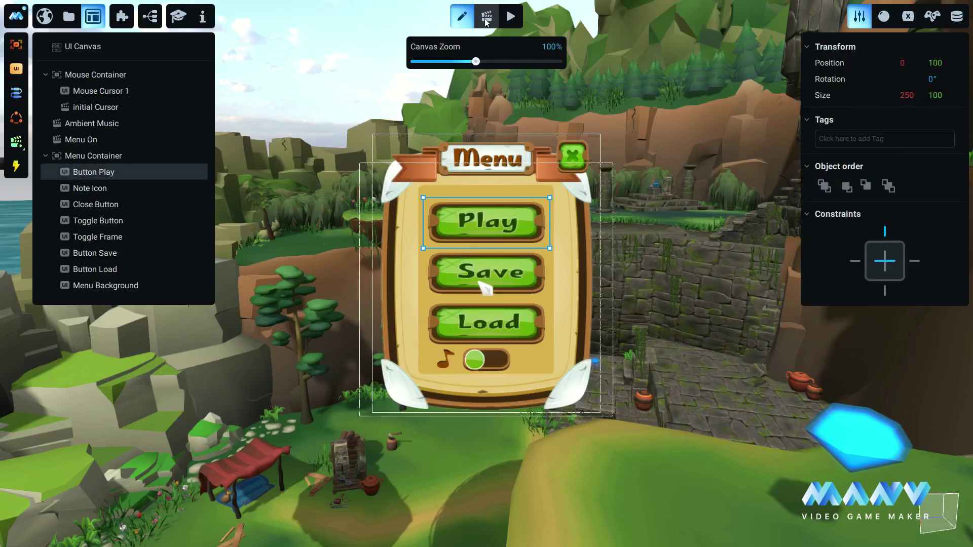
left_click(83, 141)
left_click(20, 145)
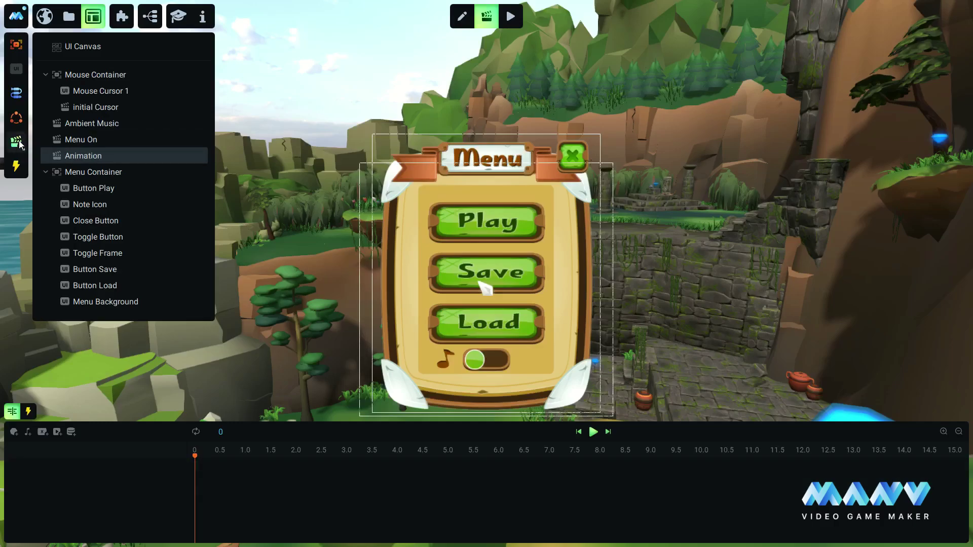
right_click(87, 154)
left_click(132, 214)
type("Play button hover started")
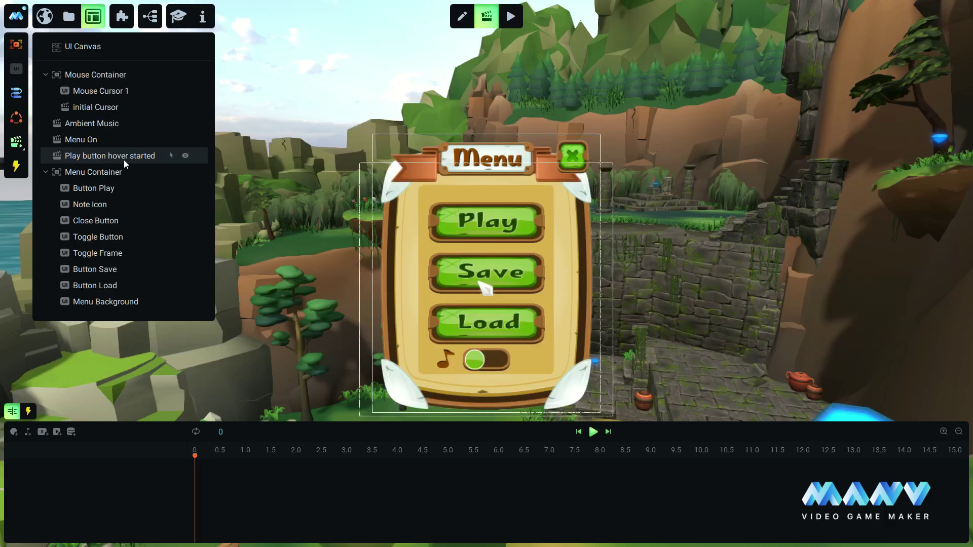
Add Button Play and Mouse Cursor 1 to the Play button hover started timeline
right_click(119, 187)
left_click(144, 195)
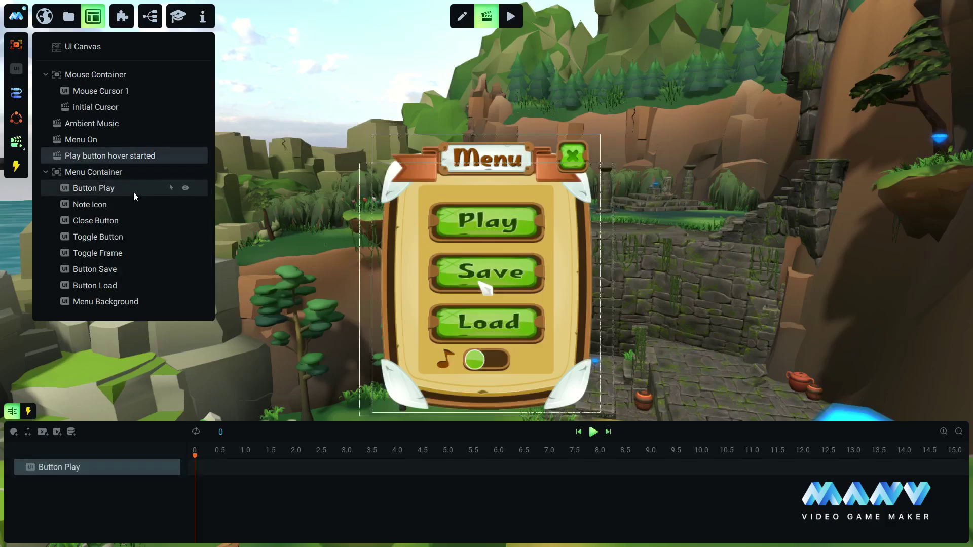
left_click(143, 99)
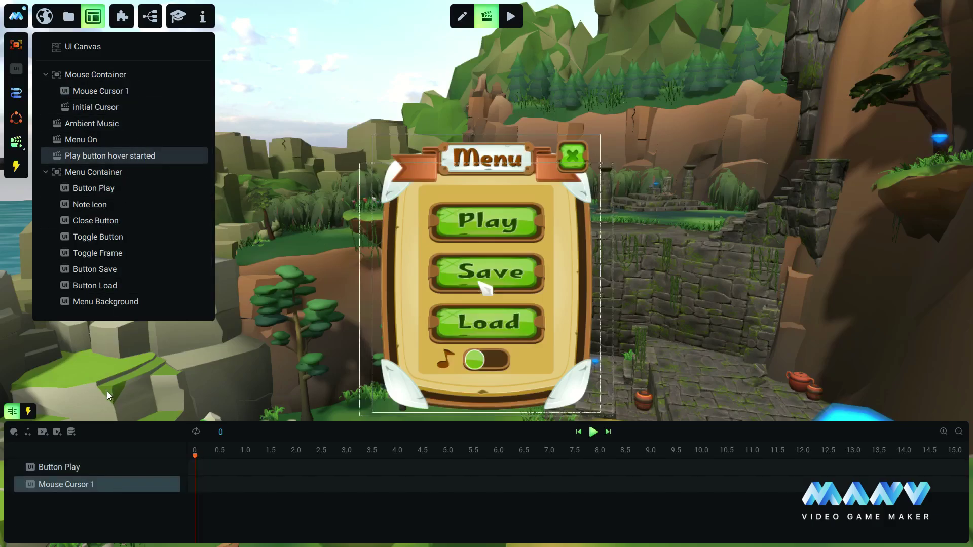
Add a material Offset V track to Button Play and set its keyframe at 0 to 0.333
left_click(158, 467)
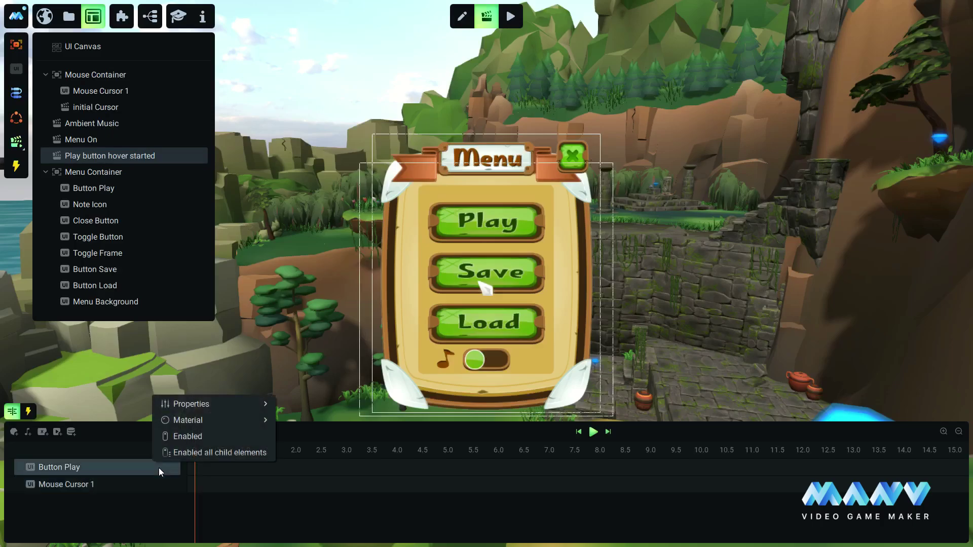
mouse_move(194, 419)
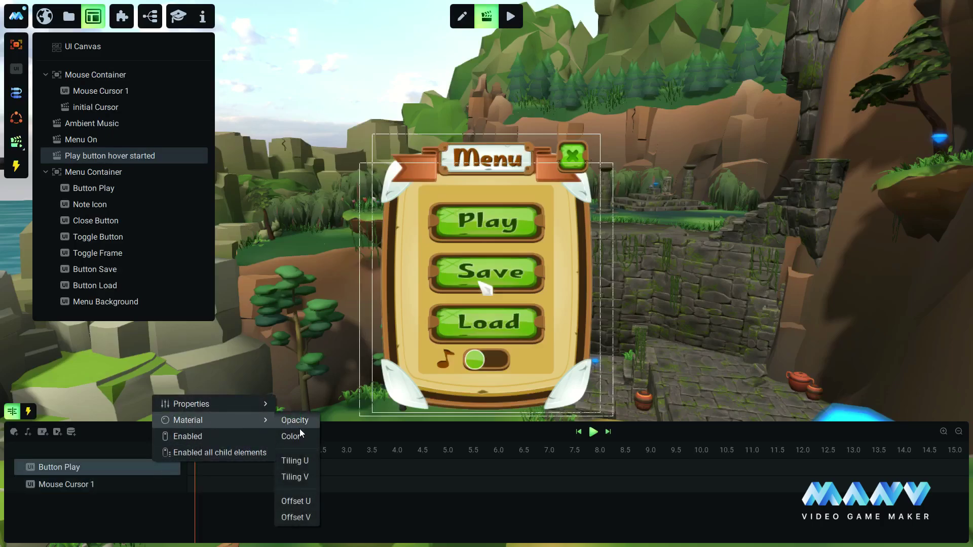
left_click(299, 517)
left_click(194, 484)
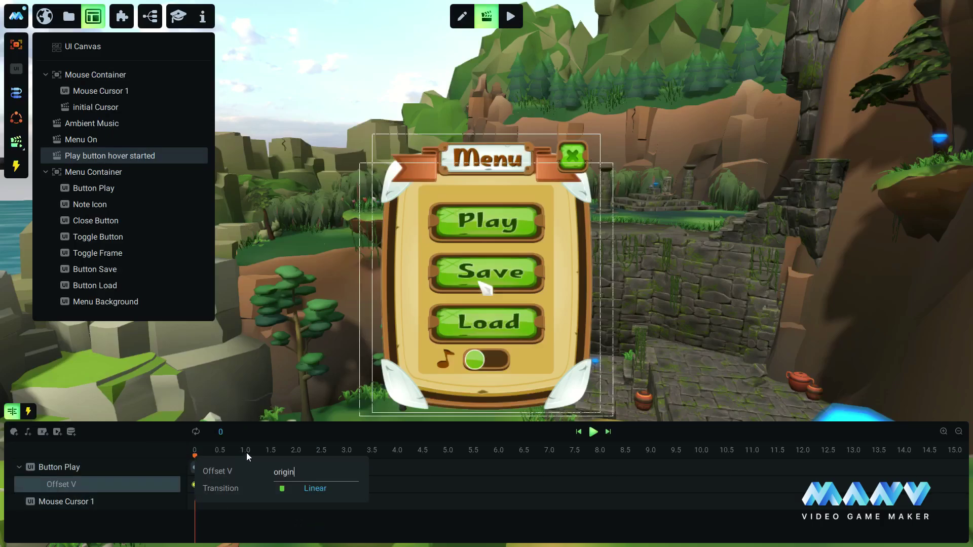
key("BackSpace")
key("BackSpace")
key("BackSpace")
key("BackSpace")
key("BackSpace")
key("BackSpace")
type("0")
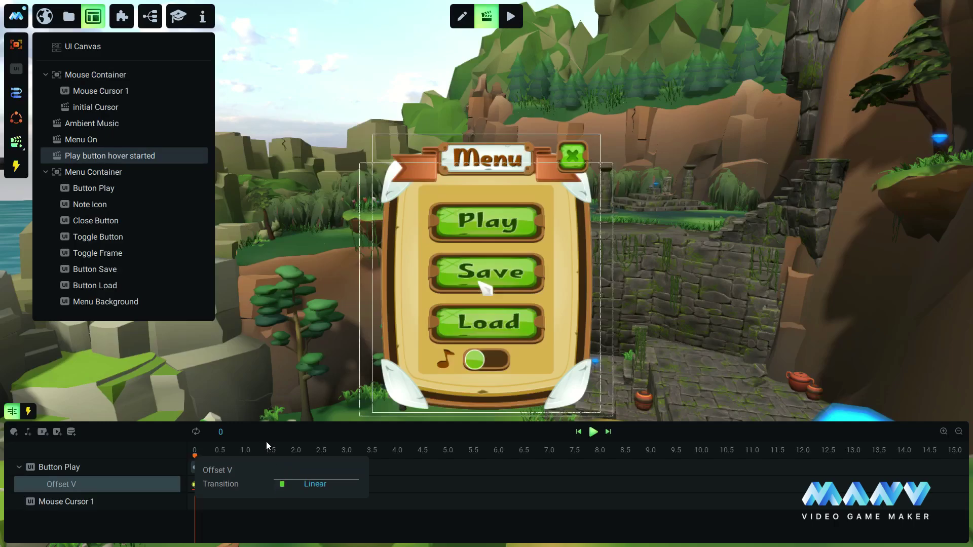
type(".")
type("055")
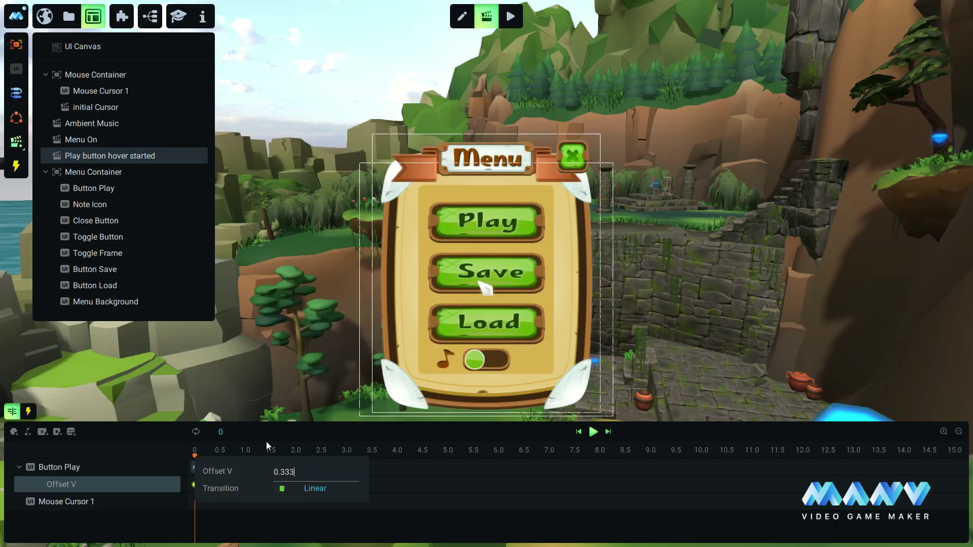
key("Return")
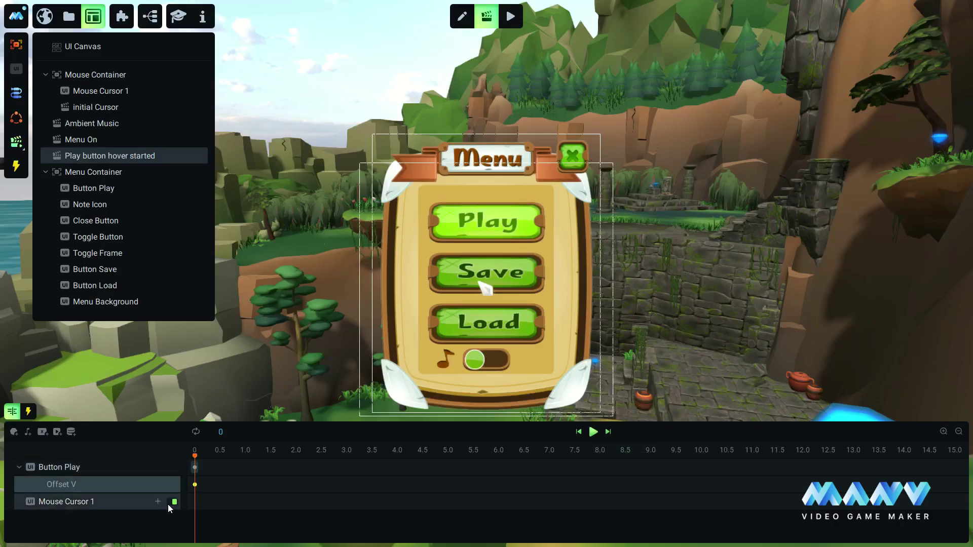
Add a material Offset V track to Mouse Cursor 1 with a keyframe at 0 that shows the hand, and play the animation
right_click(156, 500)
mouse_move(272, 454)
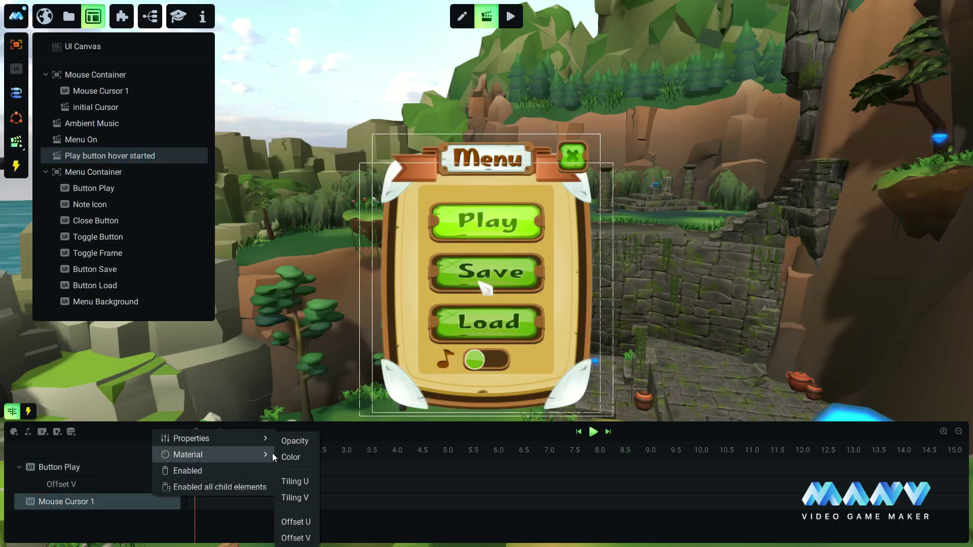
left_click(293, 539)
left_click(195, 519)
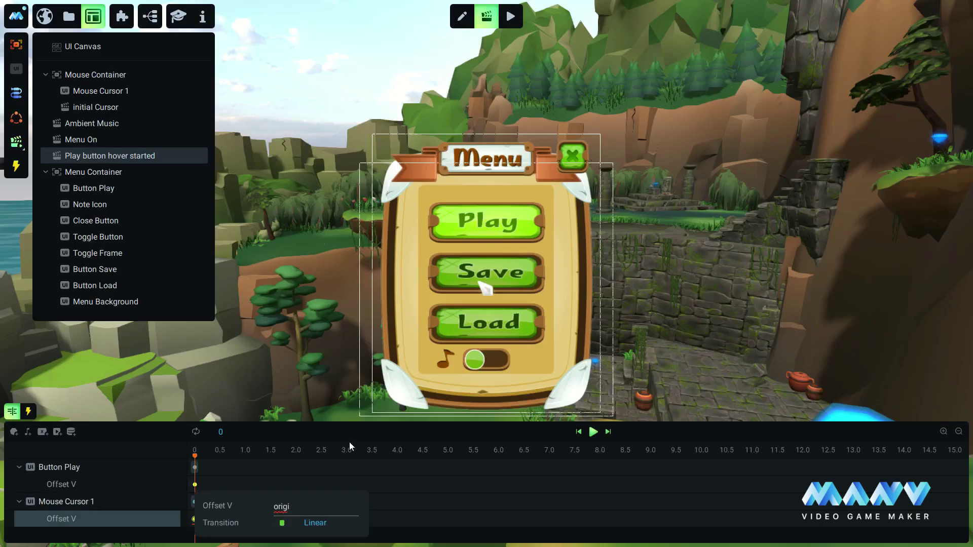
left_click(350, 435)
left_click(592, 432)
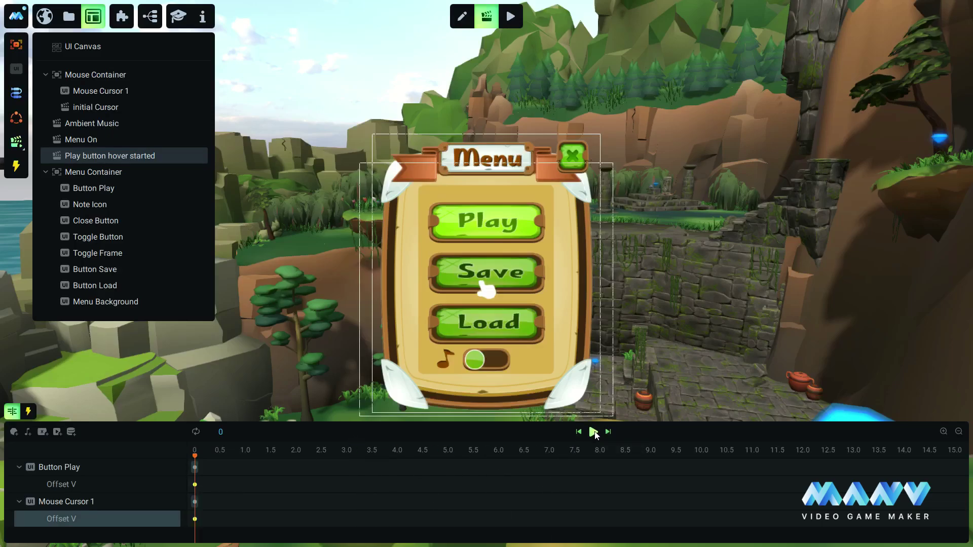
Add a Mouse Enter trigger for Button Play to the Play button hover started animation
left_click(28, 412)
left_click(38, 449)
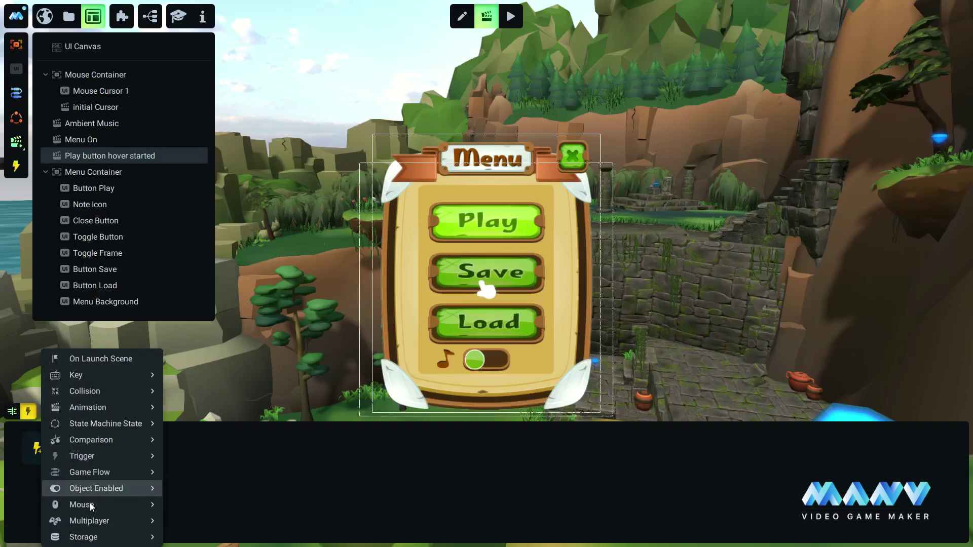
mouse_move(84, 506)
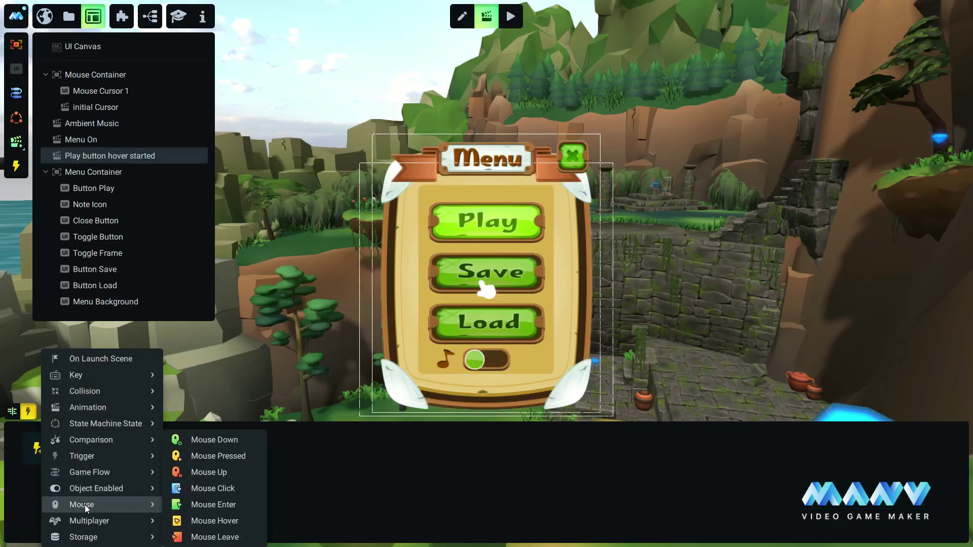
left_click(218, 506)
left_click(120, 453)
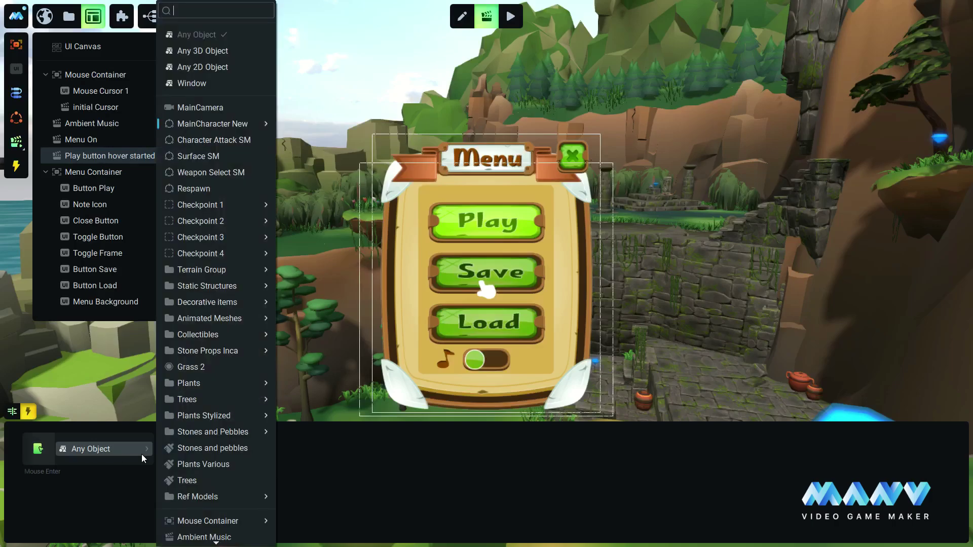
scroll(208, 501, "down", 2)
mouse_move(207, 517)
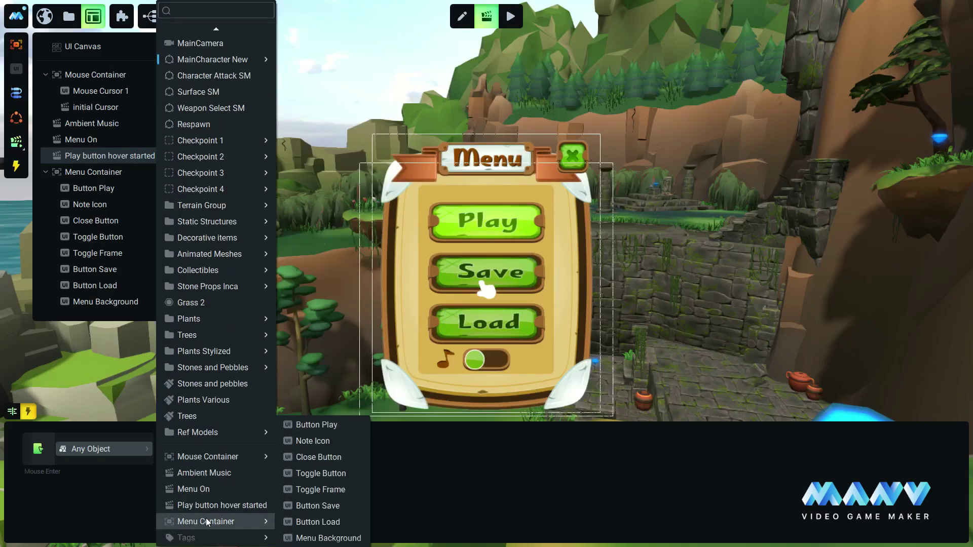
left_click(319, 427)
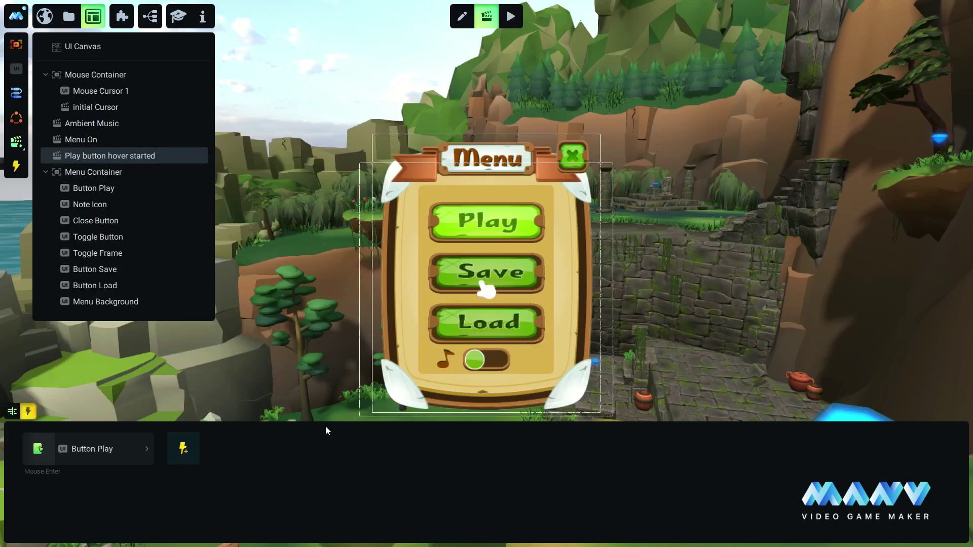
Duplicate the Play button hover started animation and rename the copy Play button hover ended
left_click(14, 411)
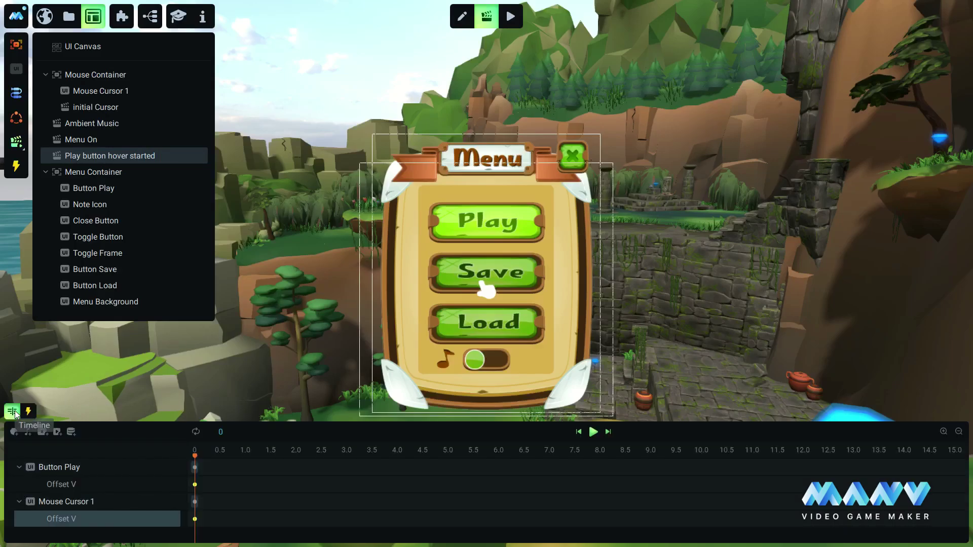
right_click(127, 156)
left_click(179, 226)
right_click(132, 175)
left_click(169, 223)
key("End")
key("BackSpace")
key("BackSpace")
key("BackSpace")
key("BackSpace")
key("BackSpace")
key("BackSpace")
key("BackSpace")
key("BackSpace")
key("BackSpace")
key("BackSpace")
type("ended")
Set Button Play's Offset V keyframe to 0.666 in Play button hover ended
left_click(20, 466)
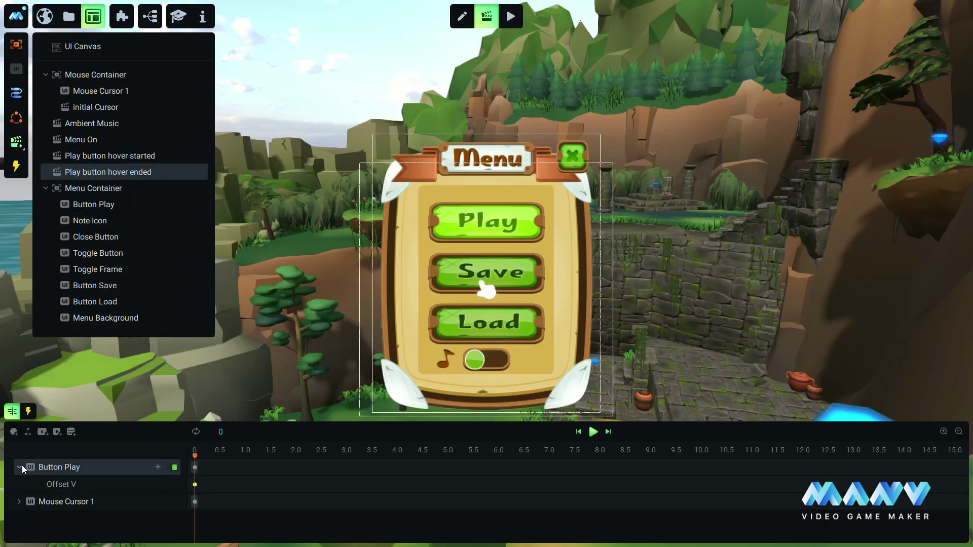
left_click(194, 485)
key("BackSpace")
key("BackSpace")
type("666")
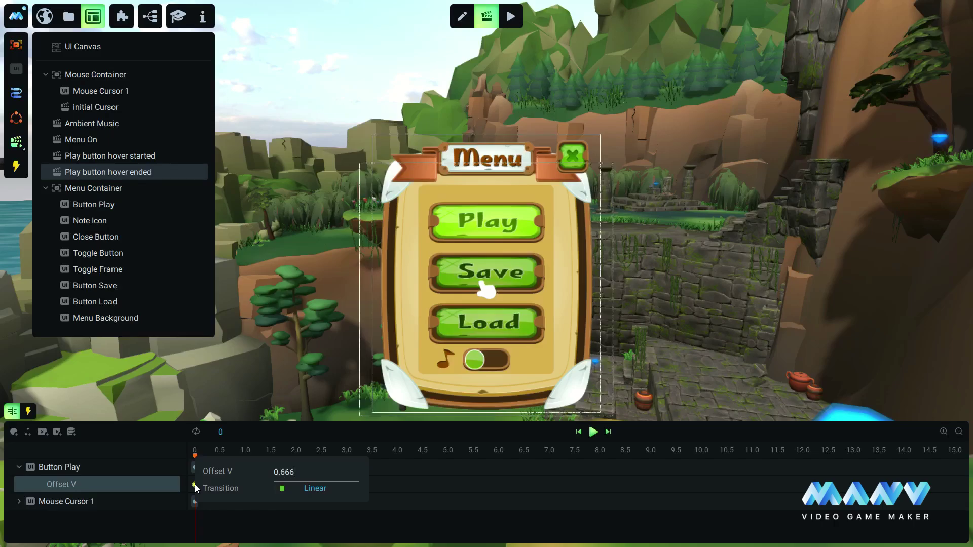
key("Return")
Set Mouse Cursor 1's Offset V keyframe to 0.5 in the same animation
left_click(19, 501)
left_click(195, 518)
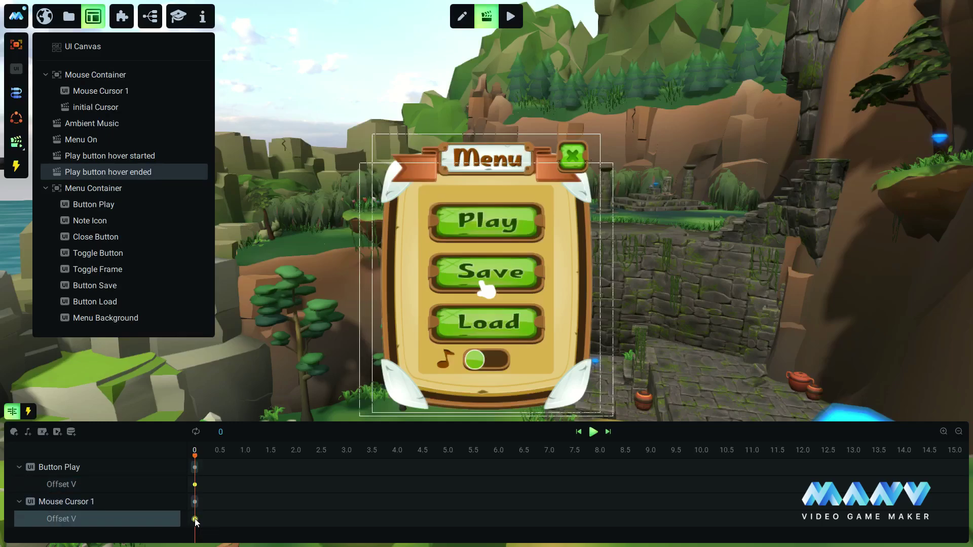
type(".5")
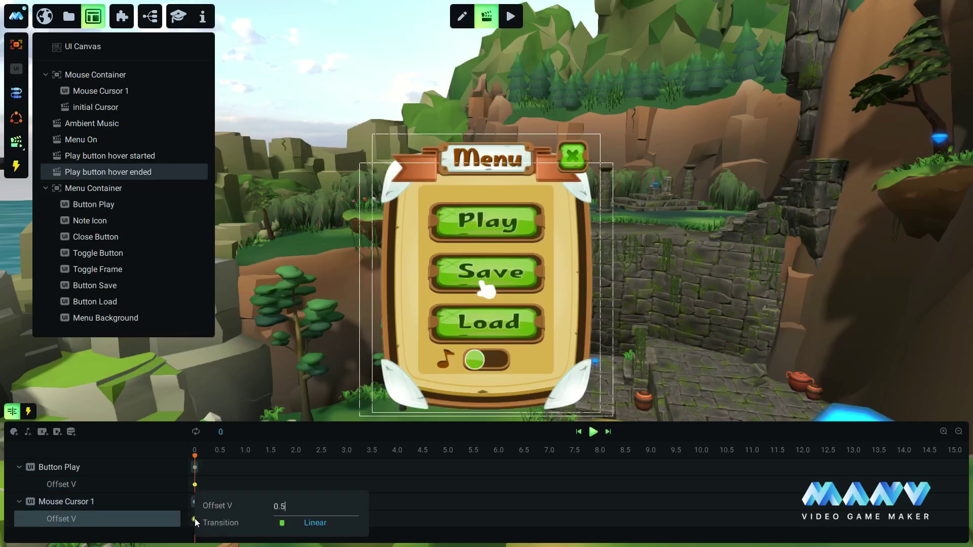
key("Return")
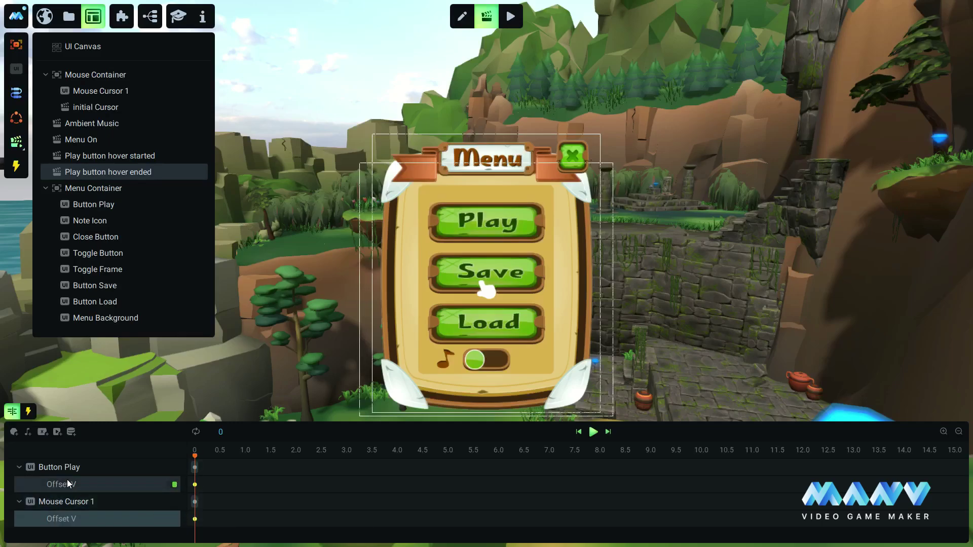
Change the Button Play trigger of Play button hover ended to Mouse Leave and return to the timeline
left_click(28, 411)
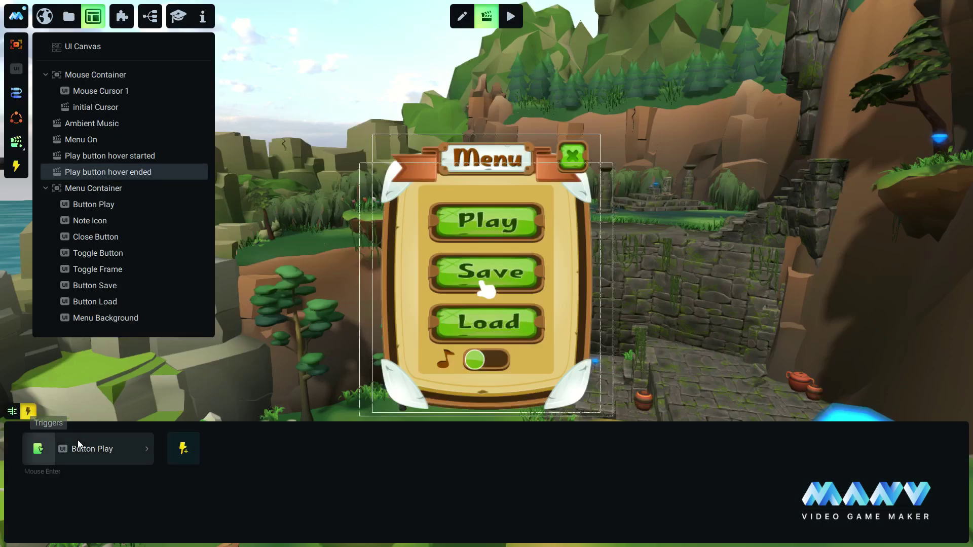
left_click(38, 450)
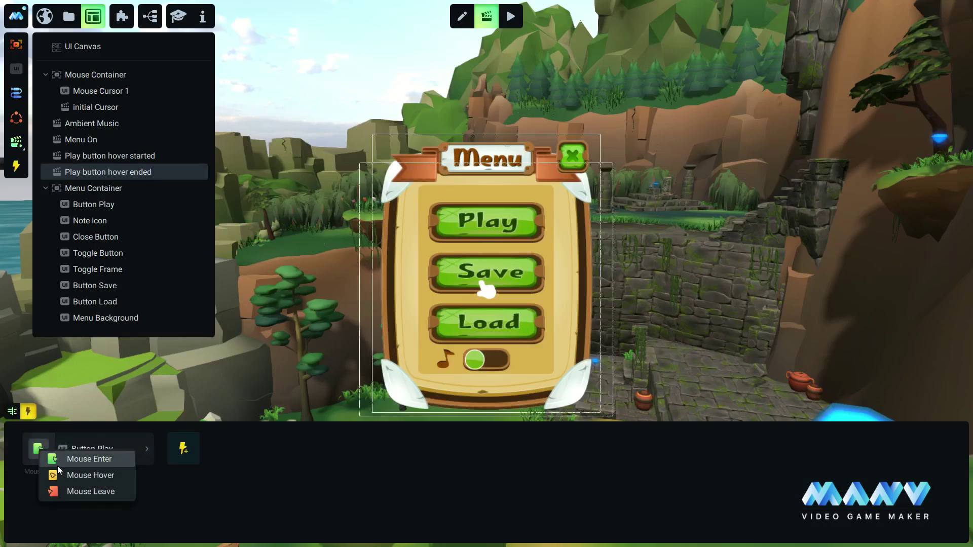
left_click(93, 491)
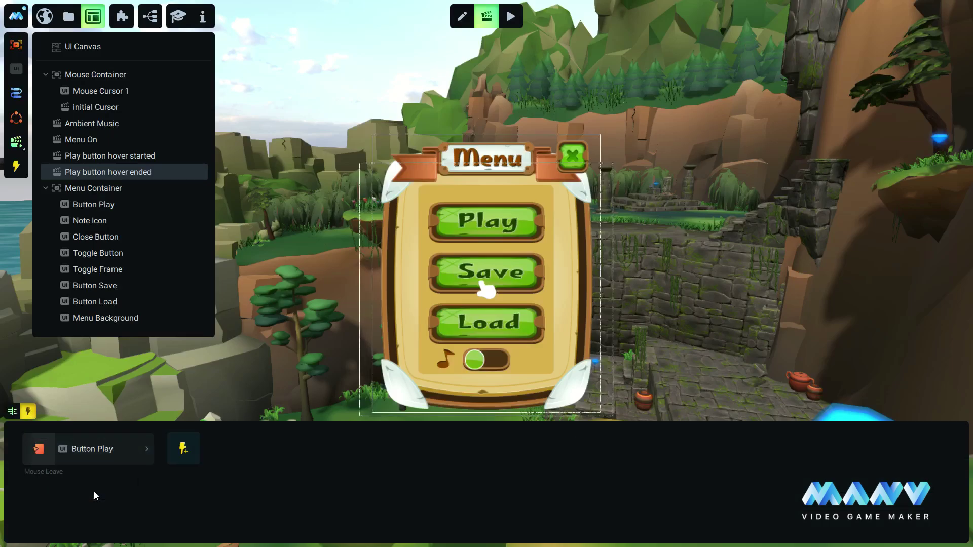
left_click(12, 411)
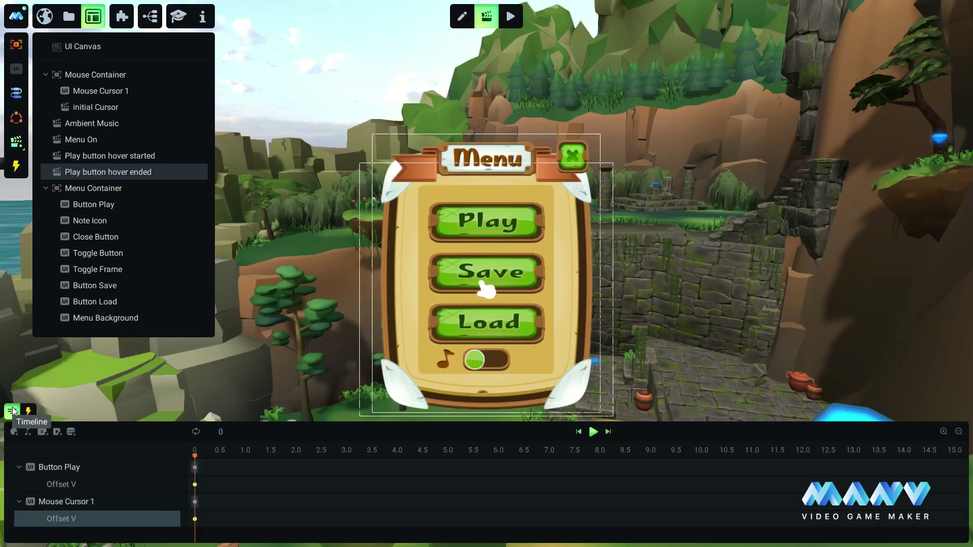
Duplicate the Play button hover ended animation and rename the copy Play button Clicked
right_click(111, 171)
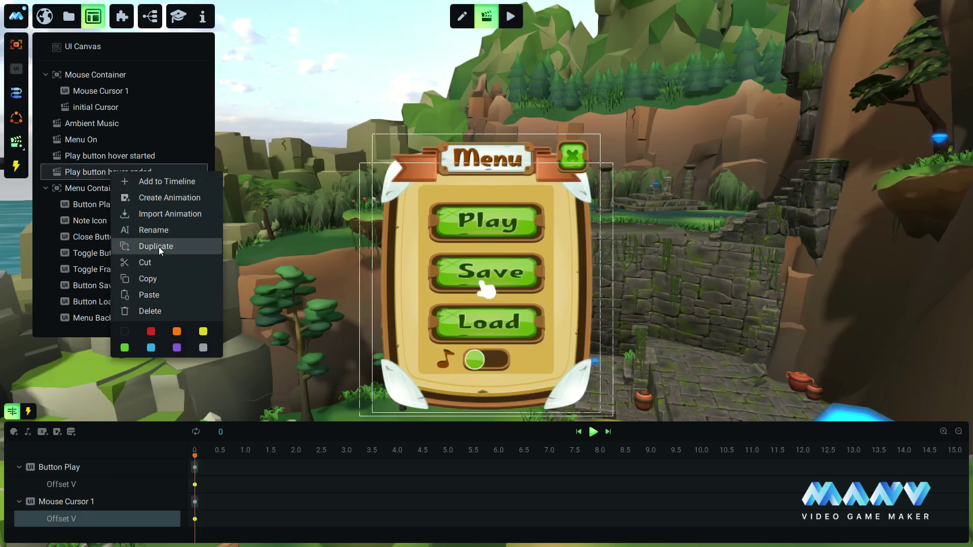
left_click(159, 247)
right_click(112, 188)
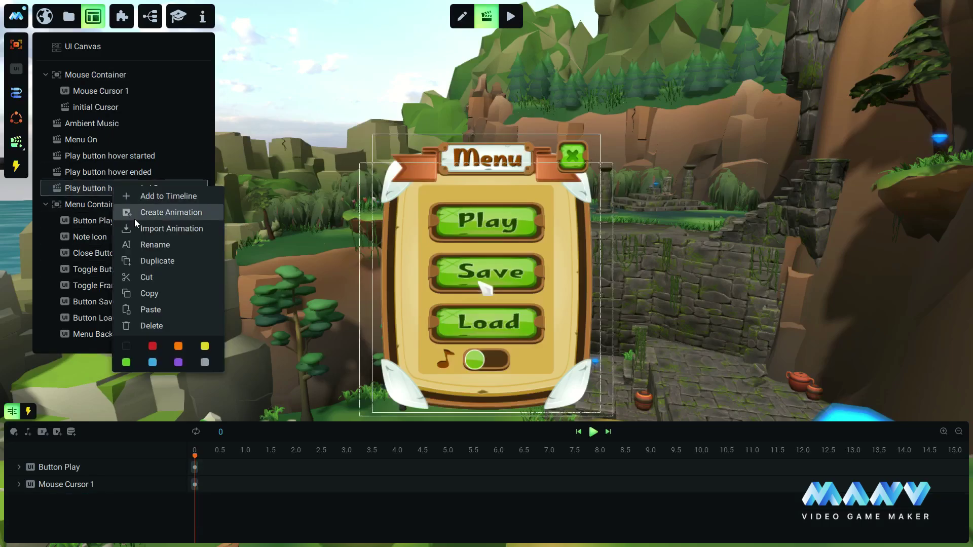
left_click(150, 245)
key("BackSpace")
key("BackSpace")
key("BackSpace")
key("BackSpace")
key("BackSpace")
key("BackSpace")
key("BackSpace")
key("BackSpace")
key("BackSpace")
key("BackSpace")
key("BackSpace")
key("BackSpace")
key("BackSpace")
type("Clicked")
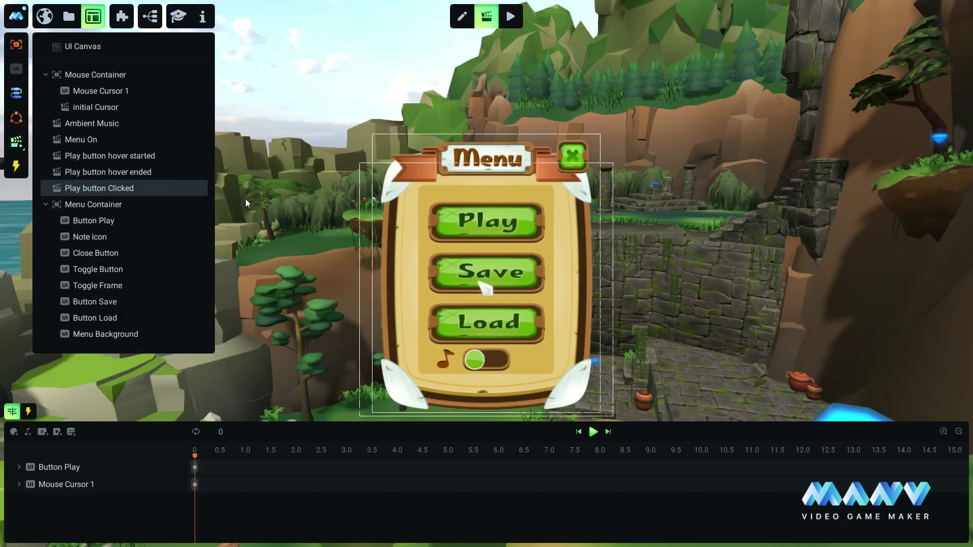
Remove Mouse Cursor 1 from the Play button Clicked timeline and set Button Play's Offset V keyframe to 0
right_click(129, 489)
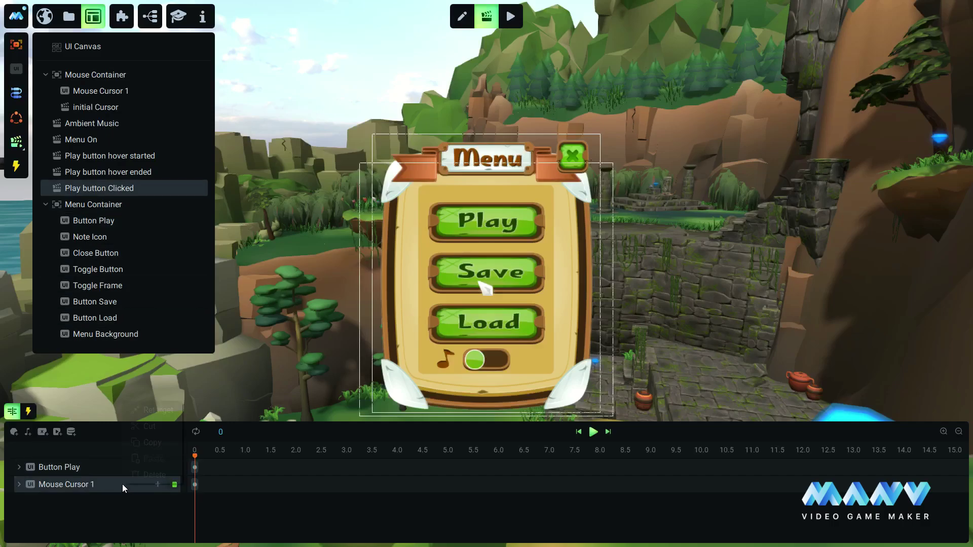
left_click(150, 476)
left_click(19, 468)
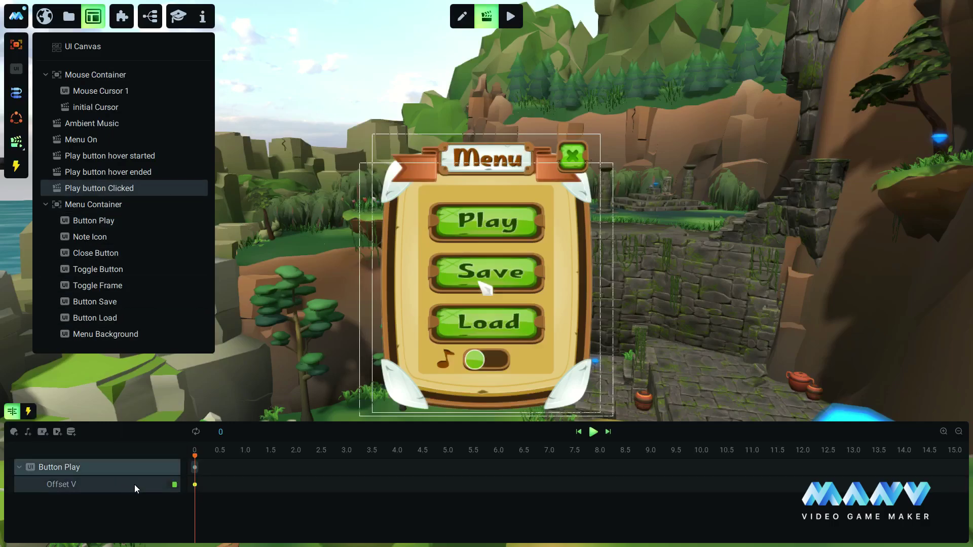
left_click(195, 485)
key("BackSpace")
key("BackSpace")
key("BackSpace")
key("BackSpace")
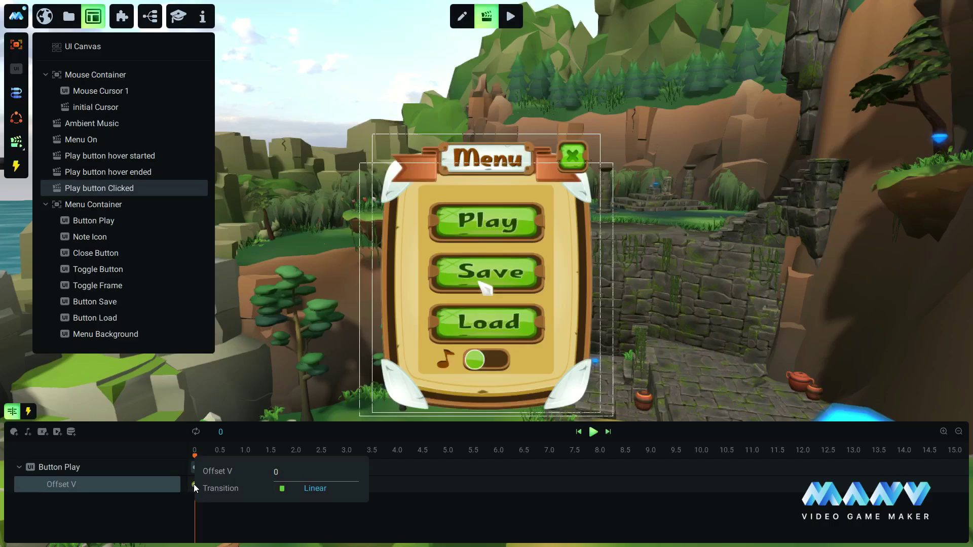
key("Return")
Change the transition of Button Play's first Offset V keyframe from linear to the stepped curve
left_click(195, 485)
left_click(311, 489)
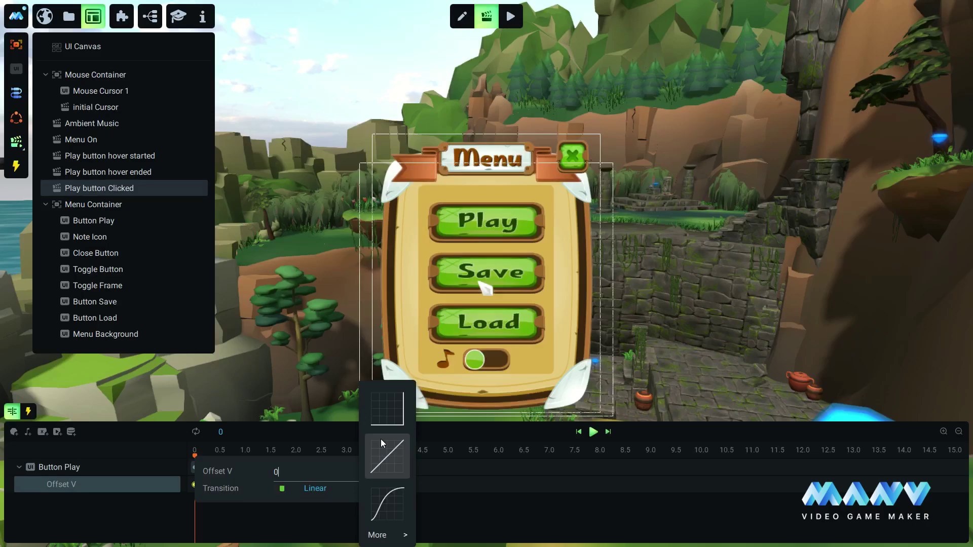
left_click(391, 412)
key("Return")
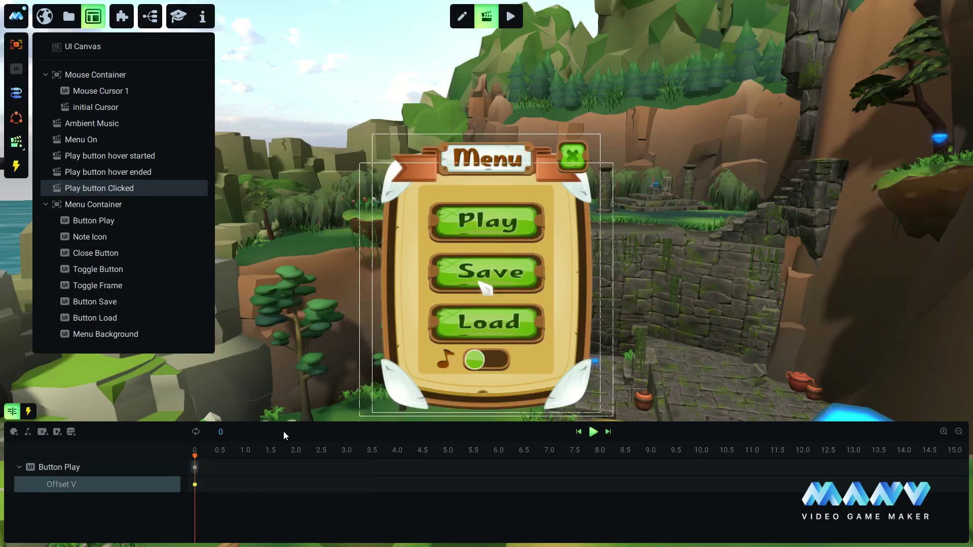
Add a second Offset V keyframe for Button Play at about 0.2 with the value 0.666
left_click(206, 485)
type("0.666")
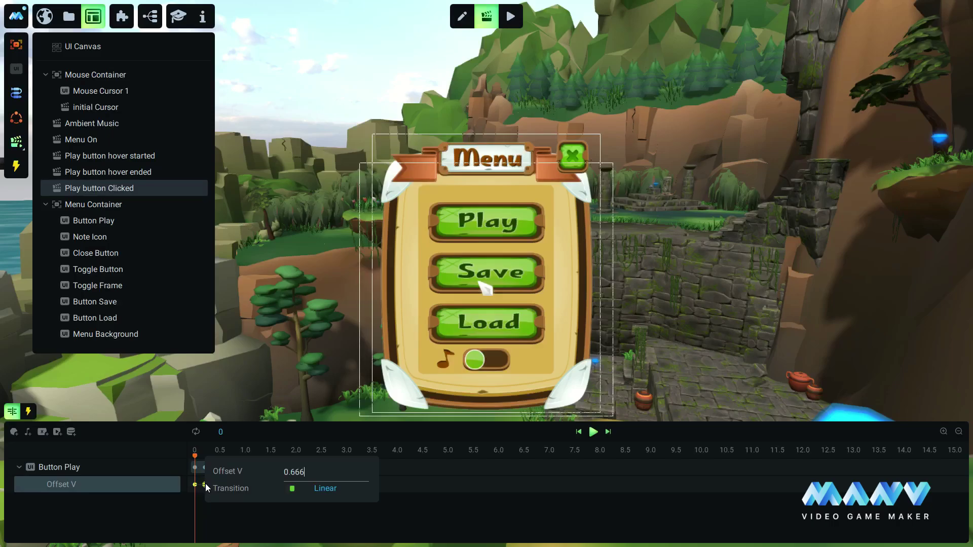
key("Return")
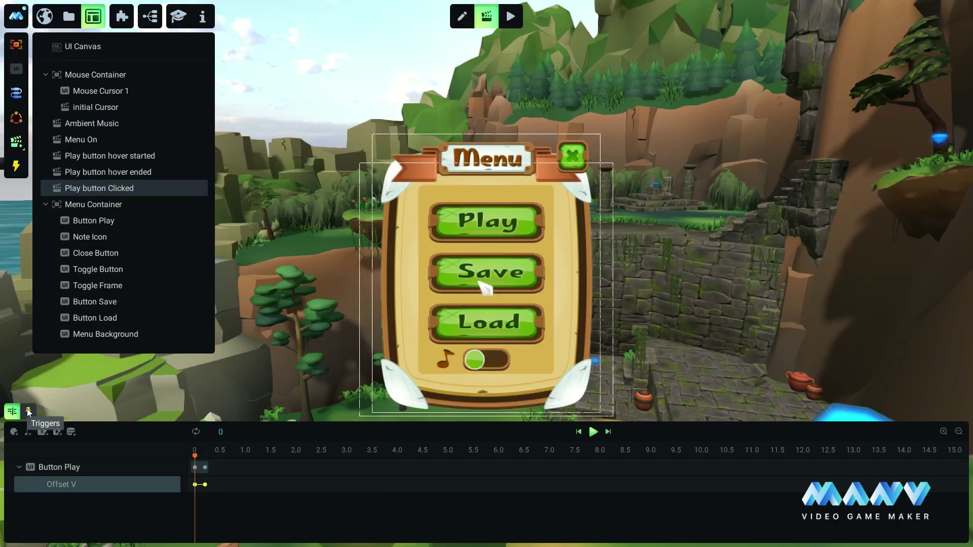
Add Menu Container with Enabled all child elements switched off at Button Play's second keyframe, and play the animation
right_click(93, 205)
left_click(145, 211)
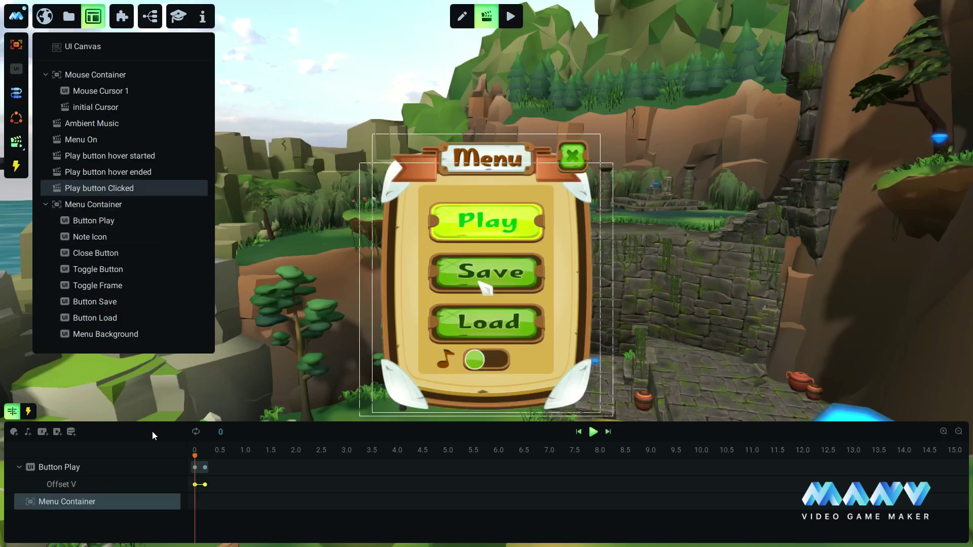
left_click(160, 500)
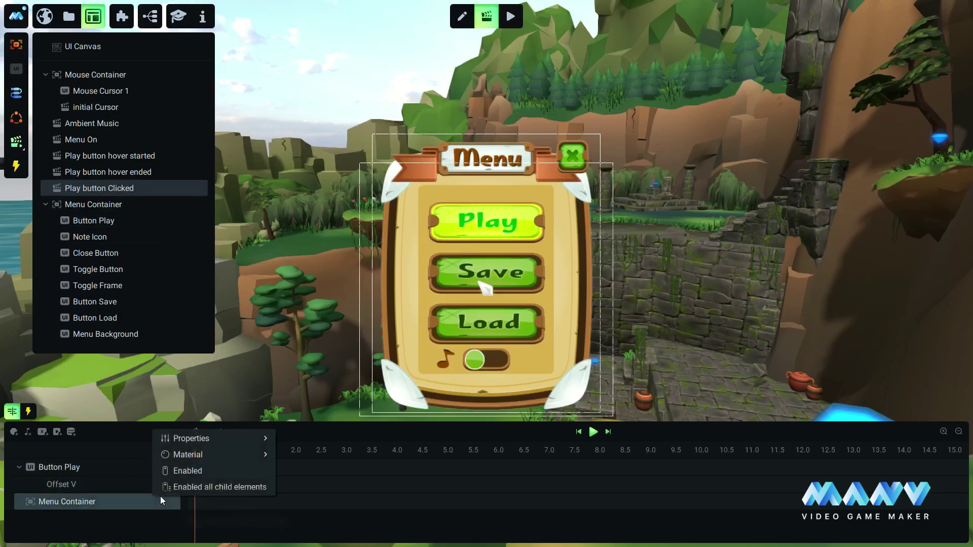
left_click(211, 488)
left_click(195, 519)
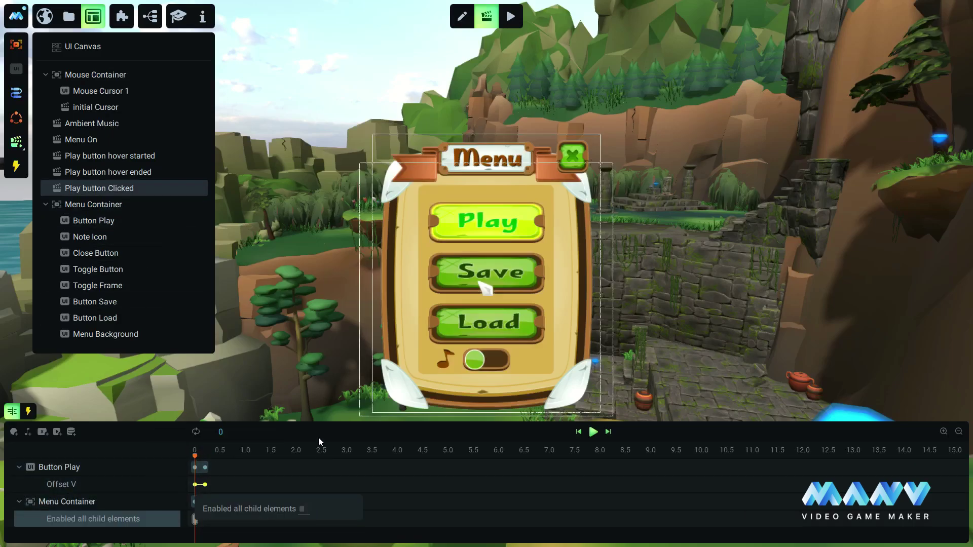
left_click_drag(196, 518, 205, 518)
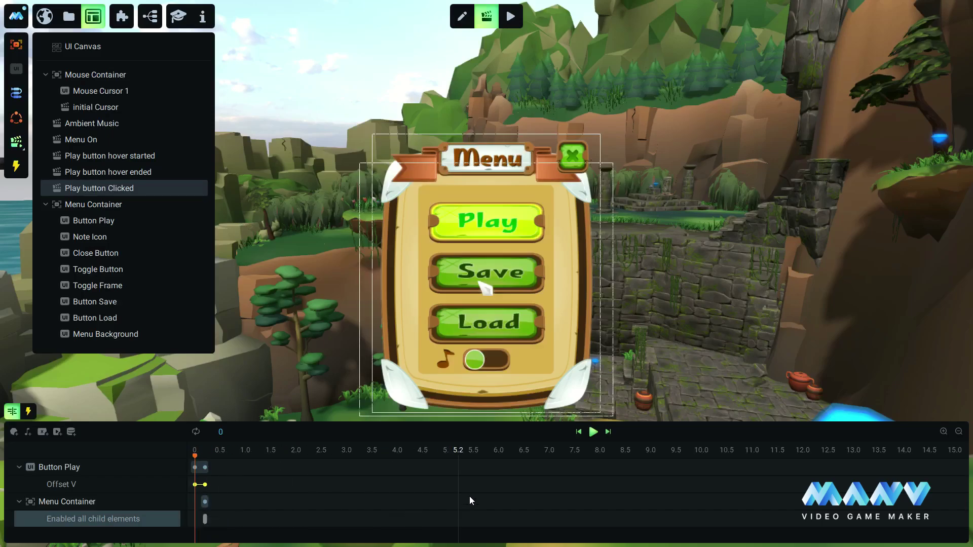
left_click(593, 432)
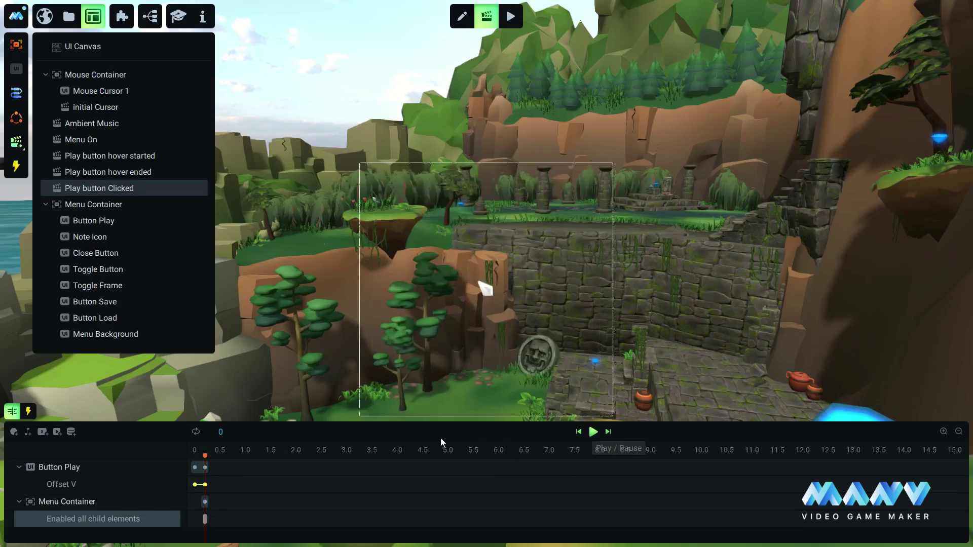
Replace the Mouse Leave trigger of the Play button Clicked animation with a Mouse Click trigger
left_click(28, 411)
right_click(84, 451)
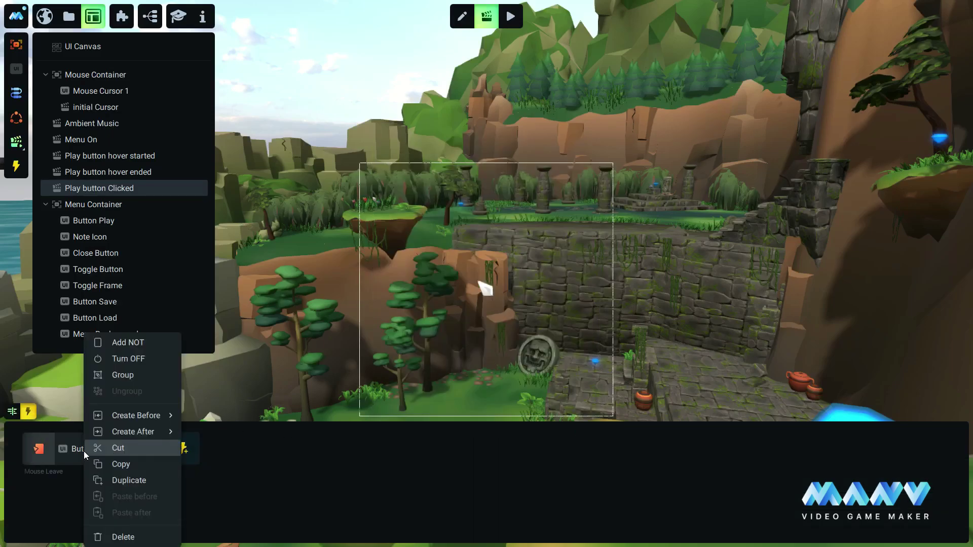
left_click(130, 539)
left_click(37, 450)
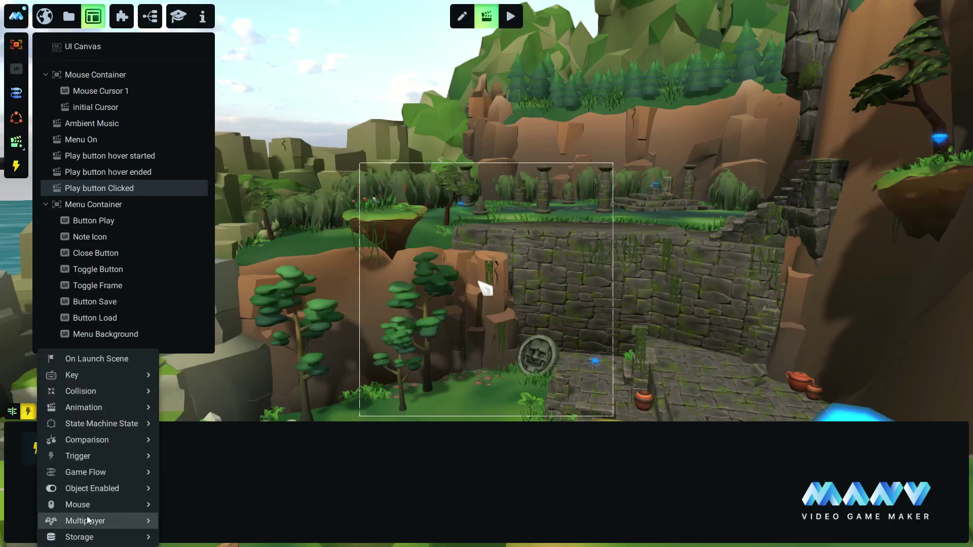
mouse_move(93, 506)
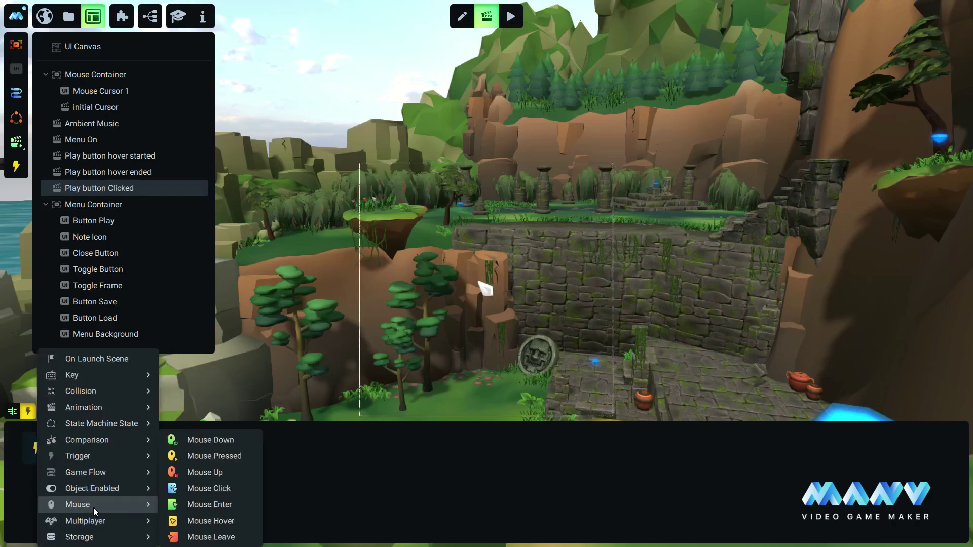
left_click(213, 490)
Set the Mouse Click trigger to Left Button on Button Play and return to the animation timeline
left_click(80, 442)
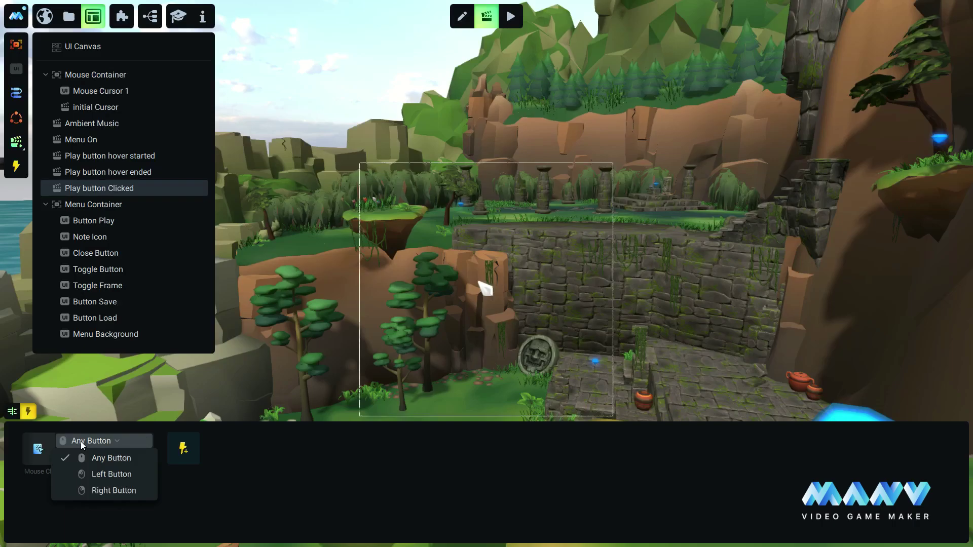
left_click(109, 474)
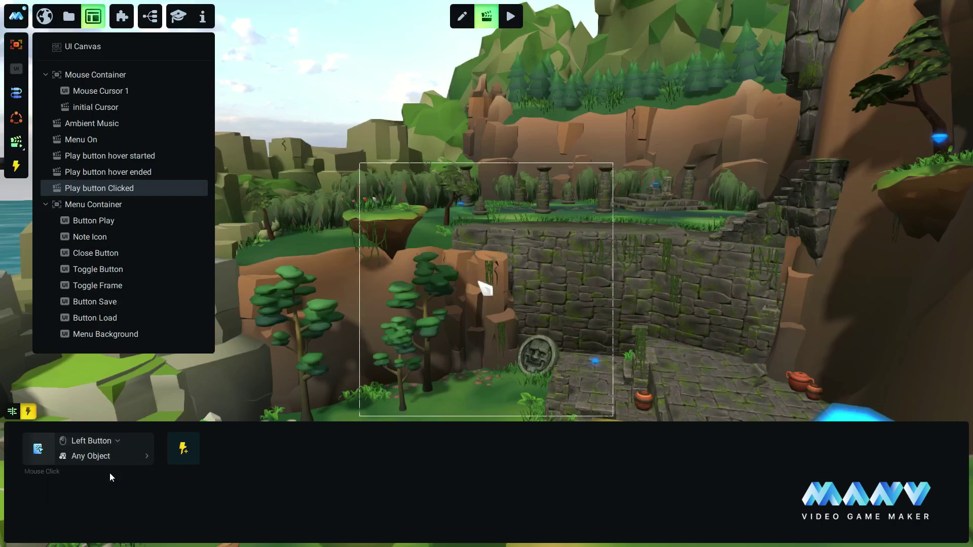
left_click(81, 455)
scroll(209, 468, "down", 3)
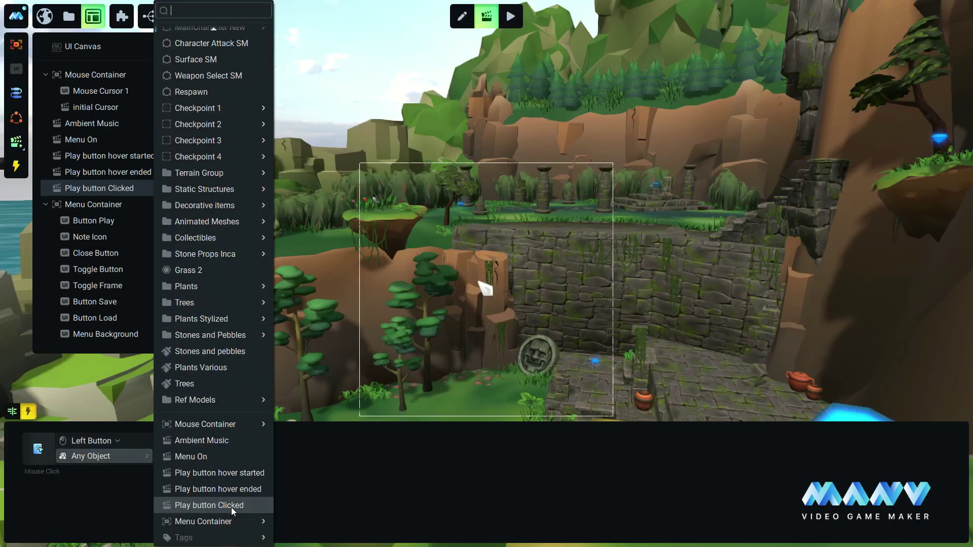
mouse_move(199, 523)
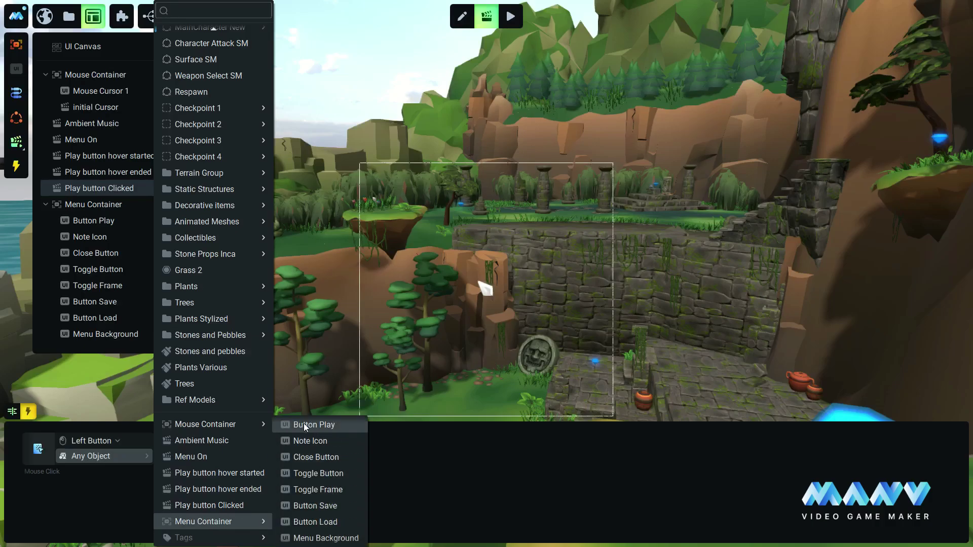
left_click(322, 426)
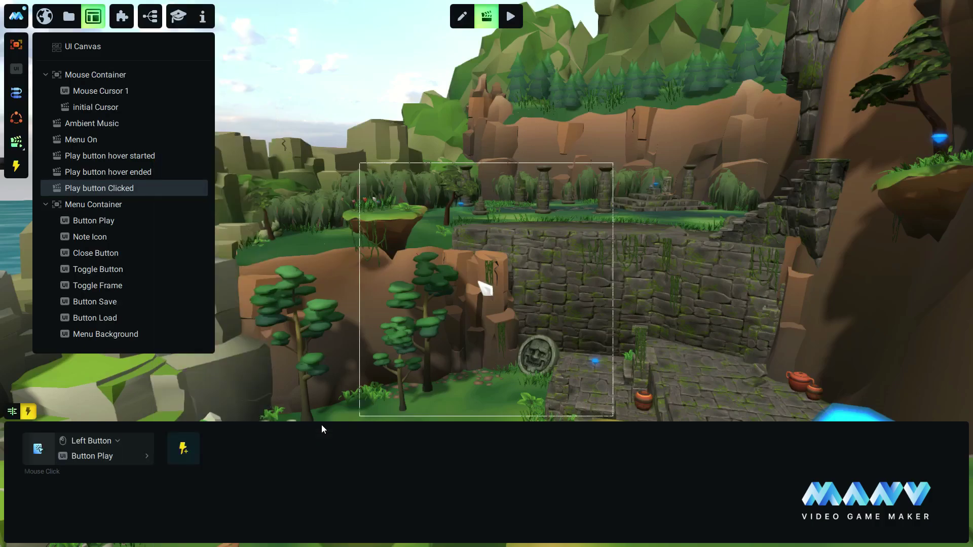
left_click(13, 412)
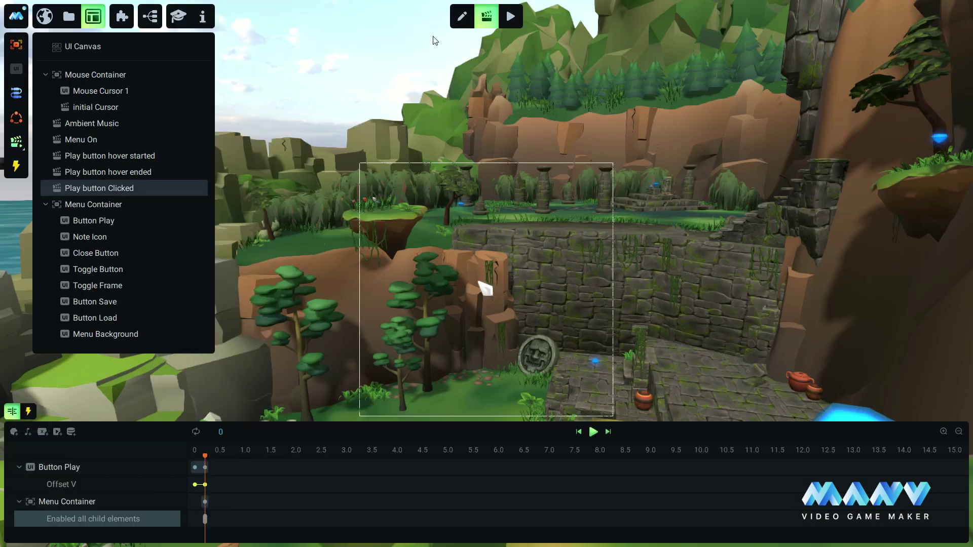
Disable Menu Container in edit mode, run the game and test the menu's Play button
left_click(462, 16)
left_click(200, 205)
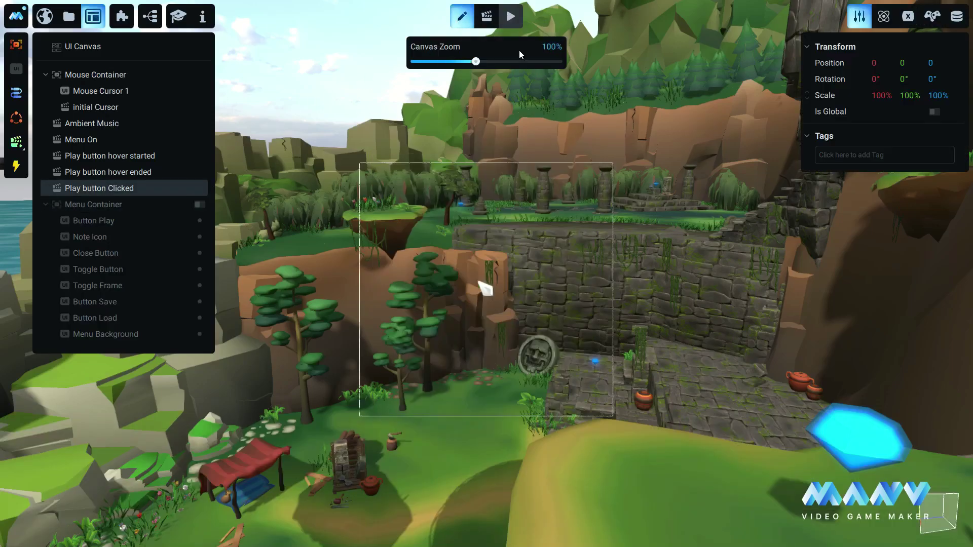
left_click(511, 16)
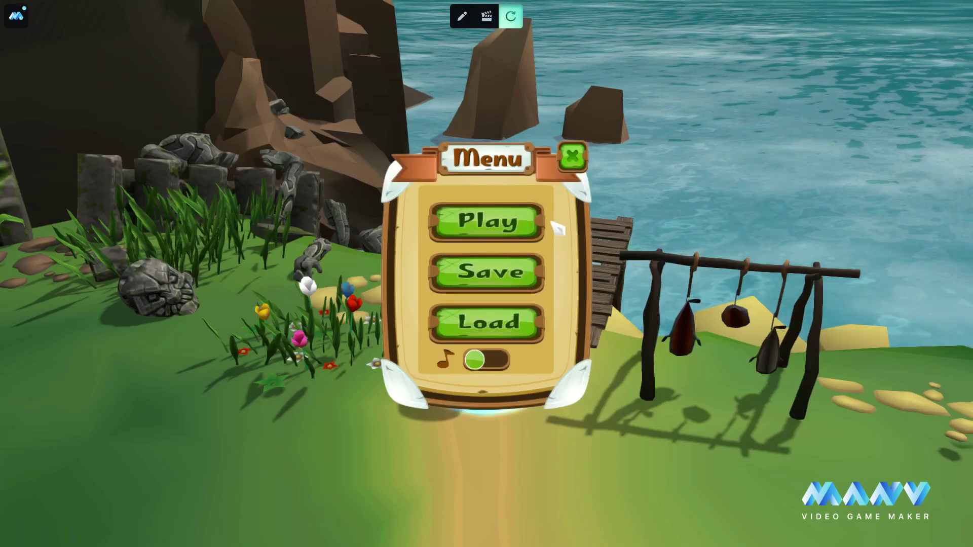
left_click(487, 224)
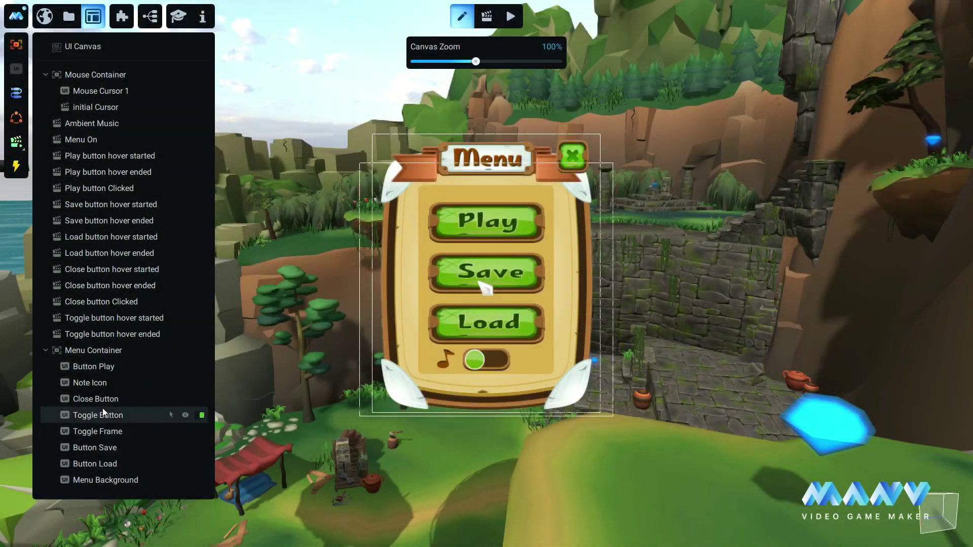
Try moving the Toggle Button to Position X 23
left_click(96, 414)
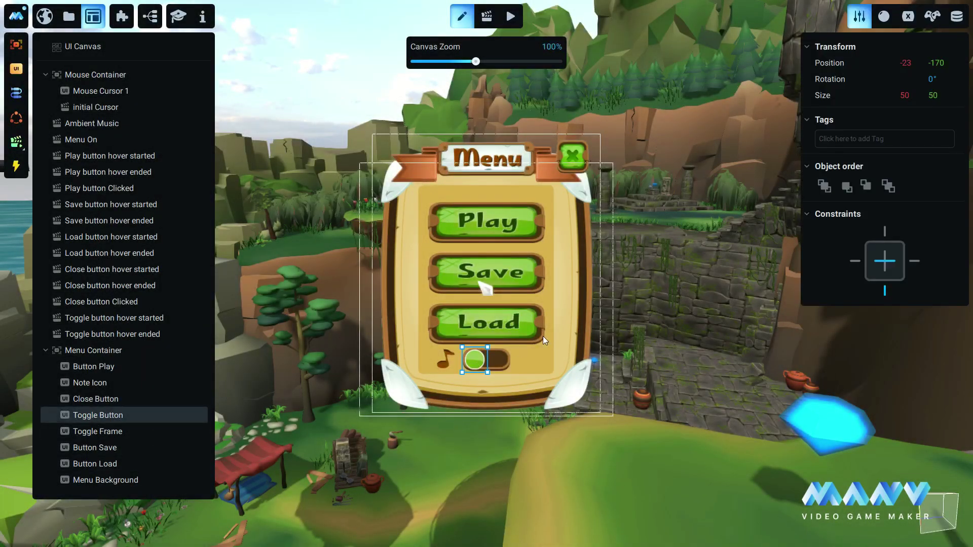
left_click(907, 64)
type("23")
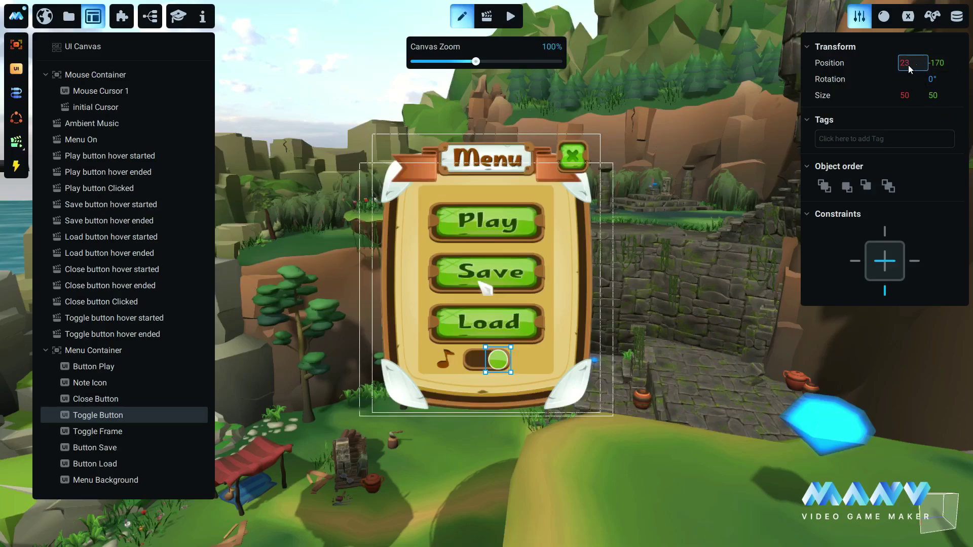
key("Escape")
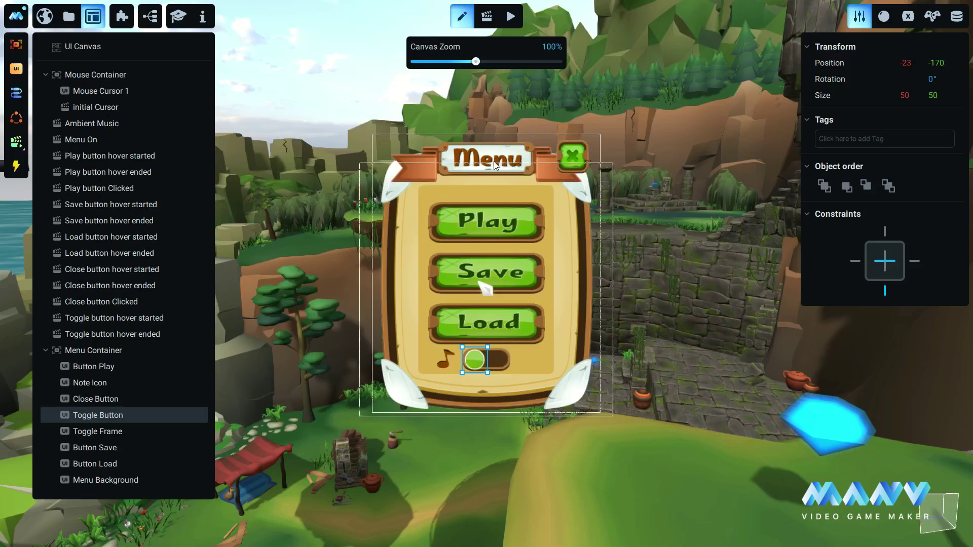
Duplicate the Play button Clicked animation and place the copy below Toggle button hover ended
left_click(487, 16)
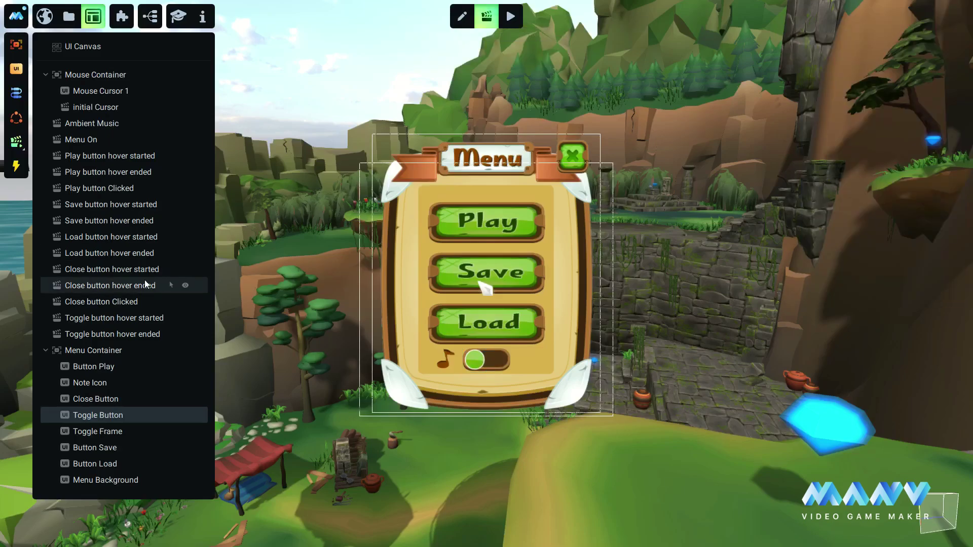
right_click(97, 188)
left_click(144, 248)
left_click_drag(92, 211, 107, 358)
Rename the duplicated animation as Toggle button Clicked On
right_click(109, 350)
left_click(140, 403)
type("Toggle button Clicked")
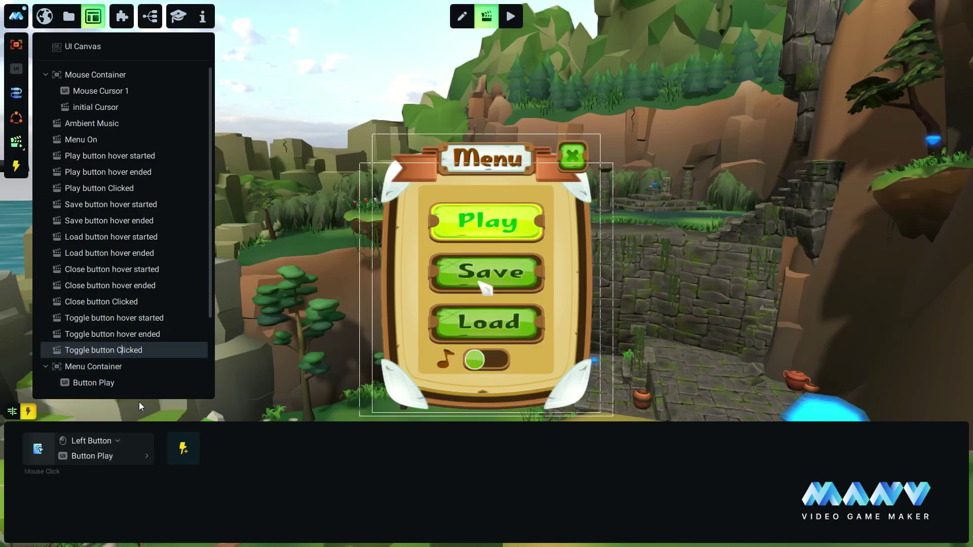
type("On")
key("Return")
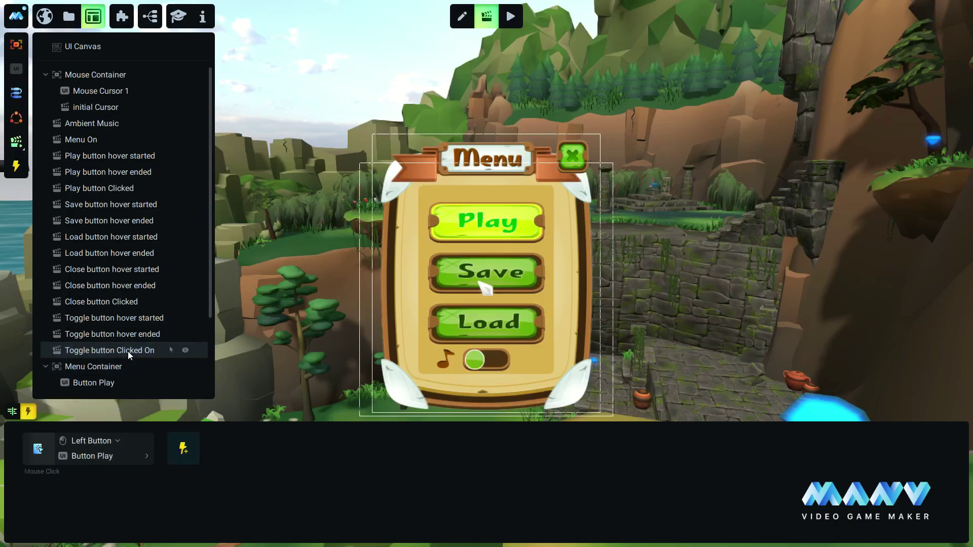
Change the target of the animation's Mouse Click trigger from Button Play to Toggle Button
left_click(87, 456)
scroll(214, 461, "down", 5)
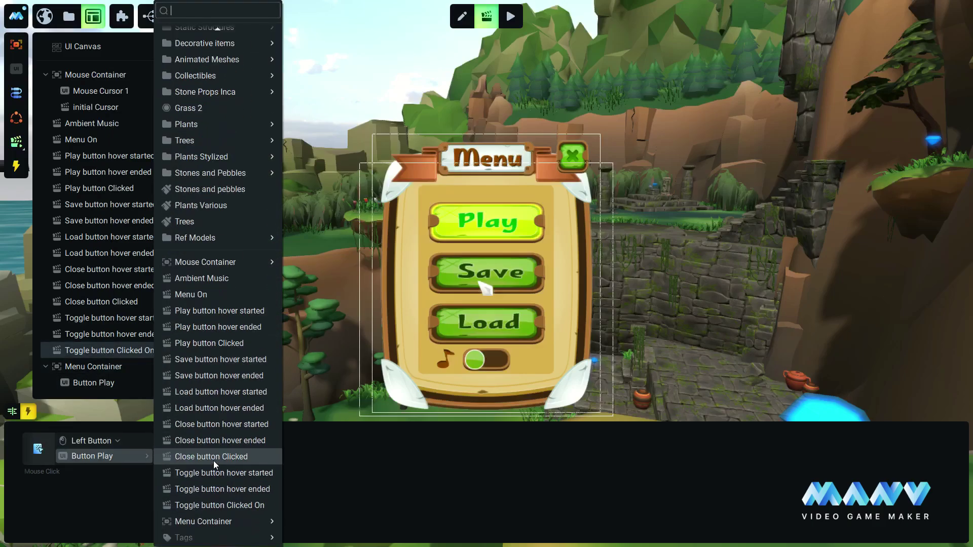
mouse_move(211, 522)
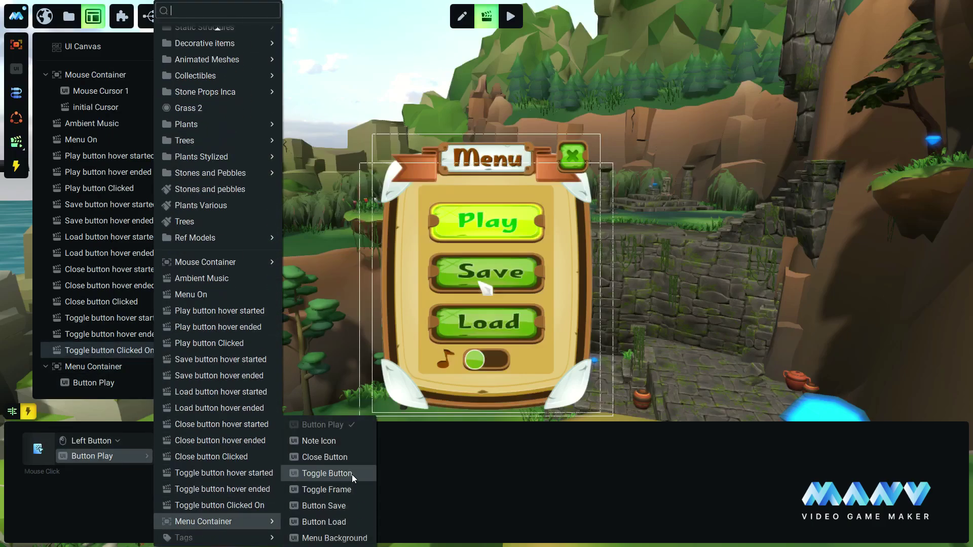
left_click(327, 474)
Replace Button Play with Toggle Button in the Toggle button Clicked On timeline and remove the Menu Container track
left_click(11, 412)
left_click(20, 467)
right_click(55, 467)
left_click(89, 392)
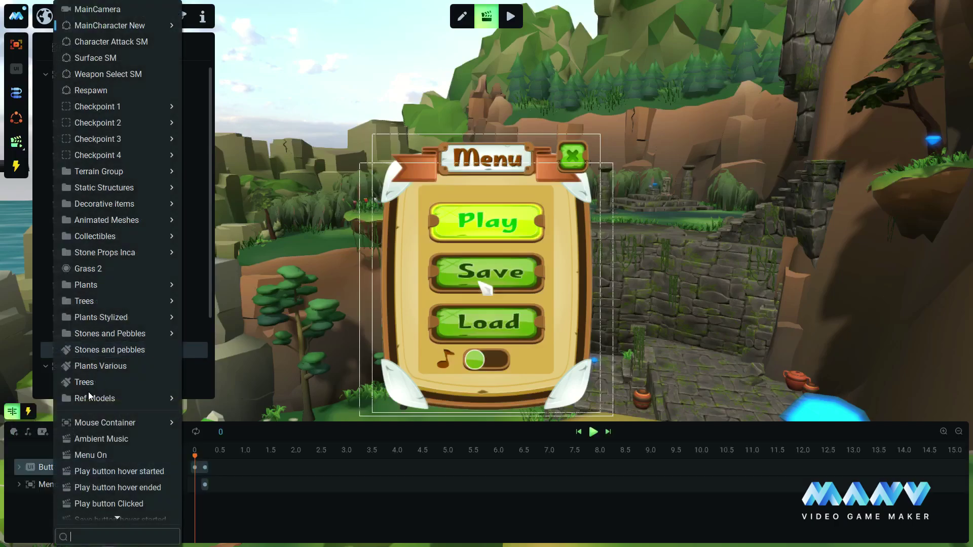
scroll(110, 451, "down", 5)
mouse_move(142, 494)
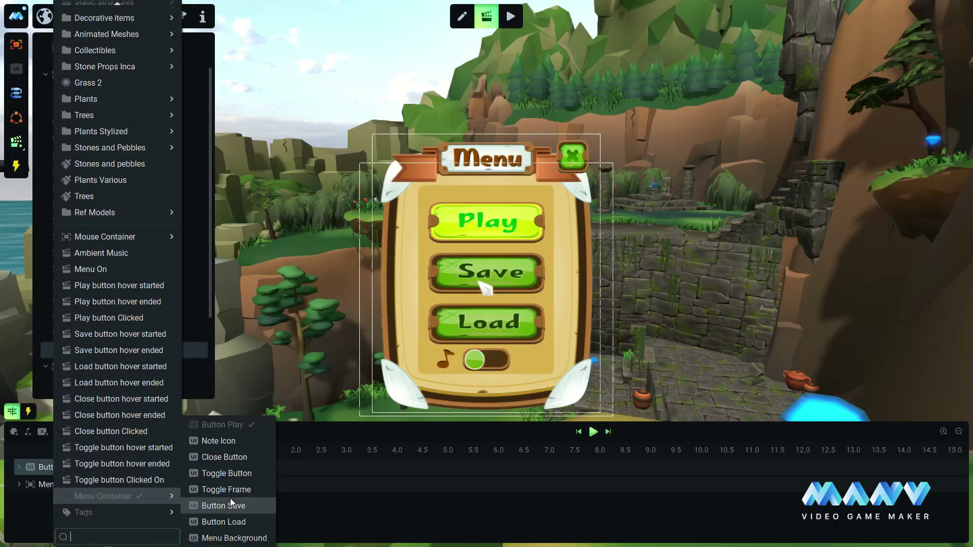
left_click(223, 473)
right_click(122, 486)
left_click(137, 474)
left_click(19, 467)
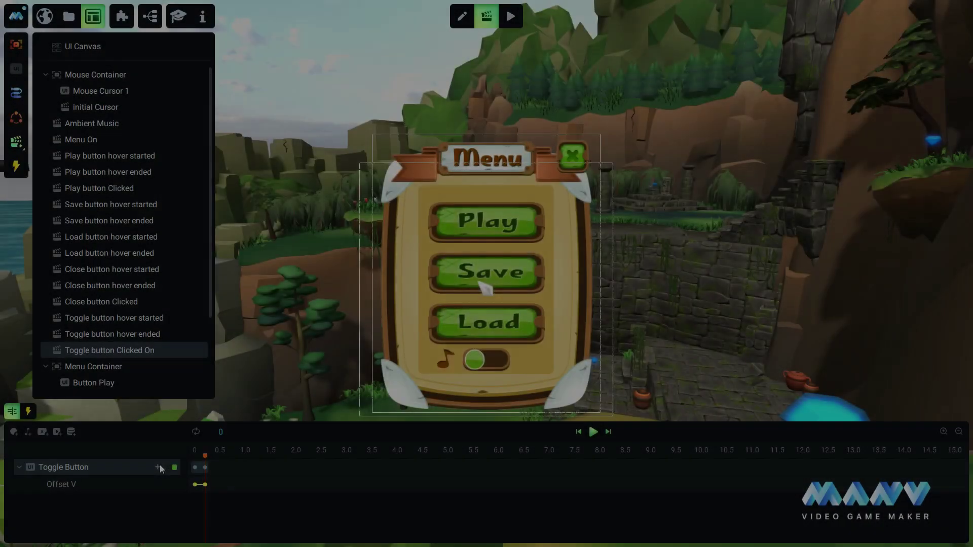
Add a Position X property to Toggle Button's track and set its first keyframe to origin
left_click(158, 467)
mouse_move(199, 405)
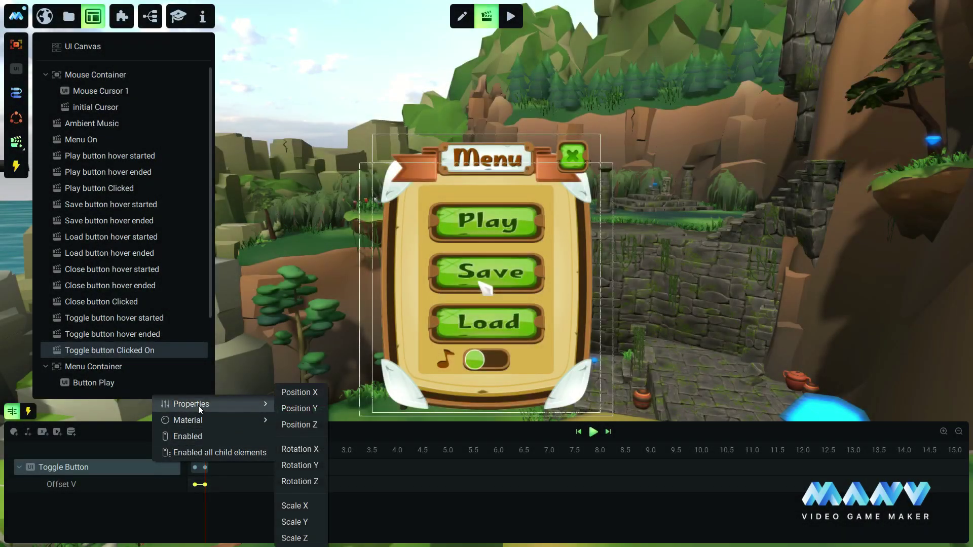
left_click(299, 392)
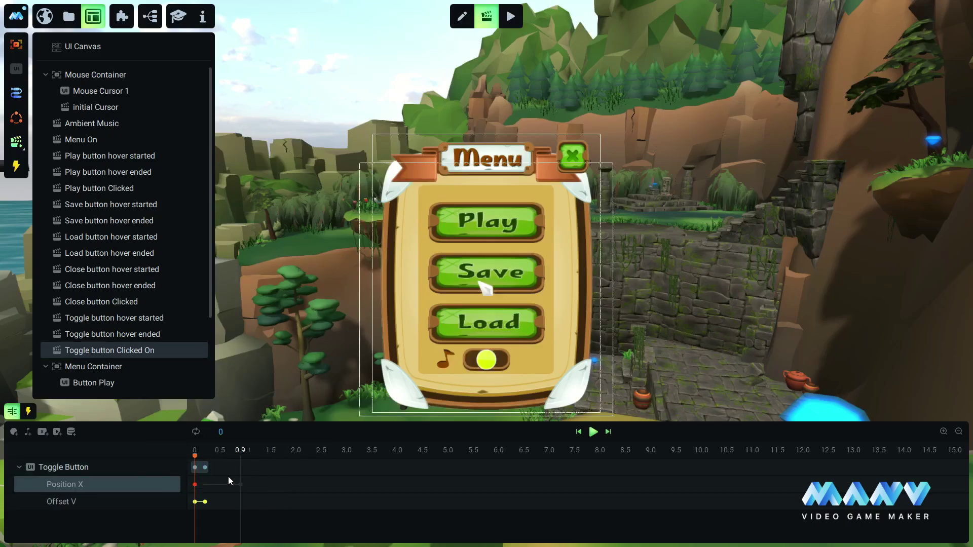
left_click(195, 485)
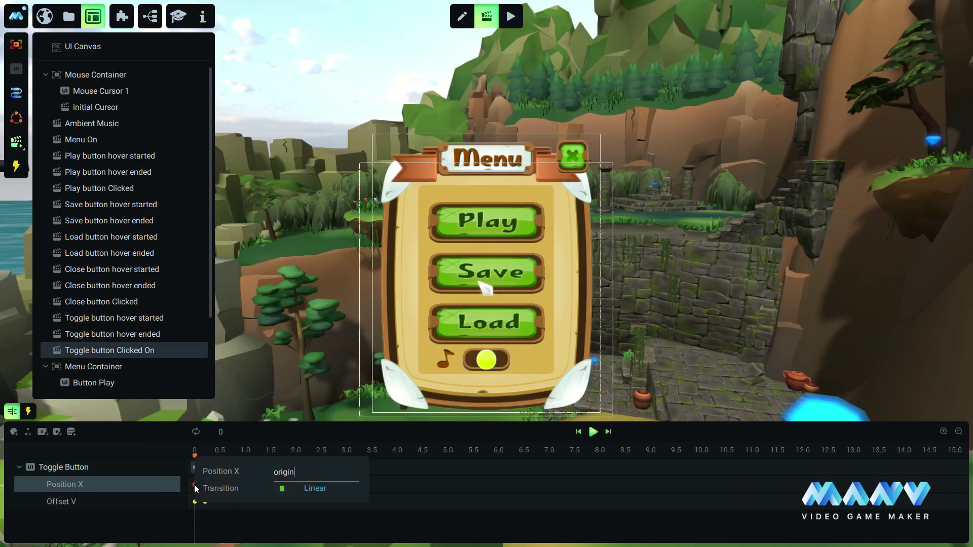
key("Return")
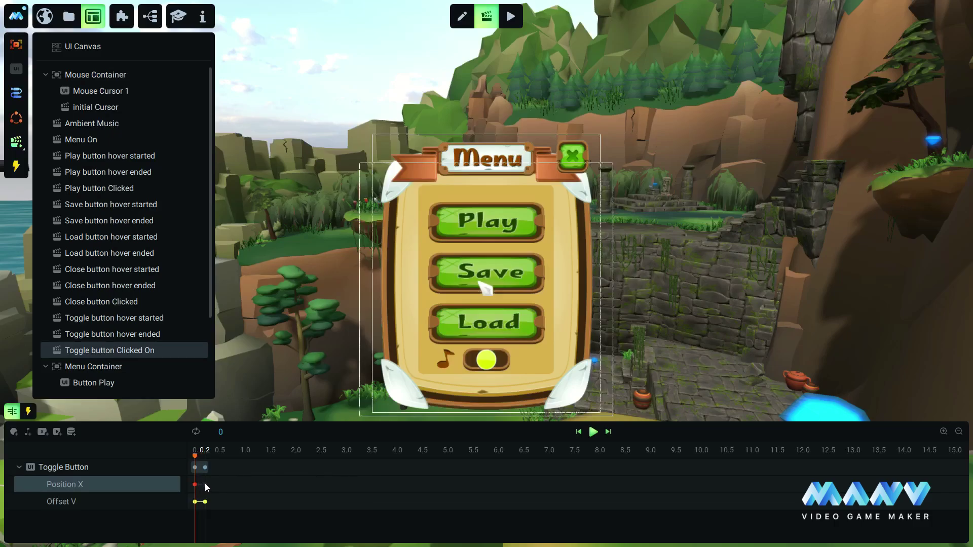
Add a second Position X keyframe at about 0.2 that moves the knob to the toggle frame's right end, and play the animation
left_click(205, 485)
key("Return")
left_click(594, 431)
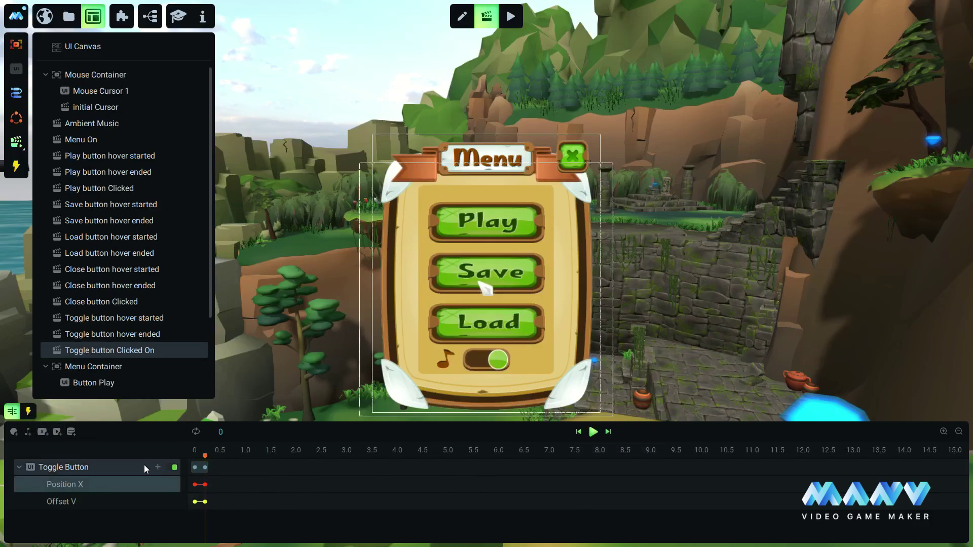
Add a Boolean variable to the Toggle Button in edit mode
scroll(101, 241, "down", 3)
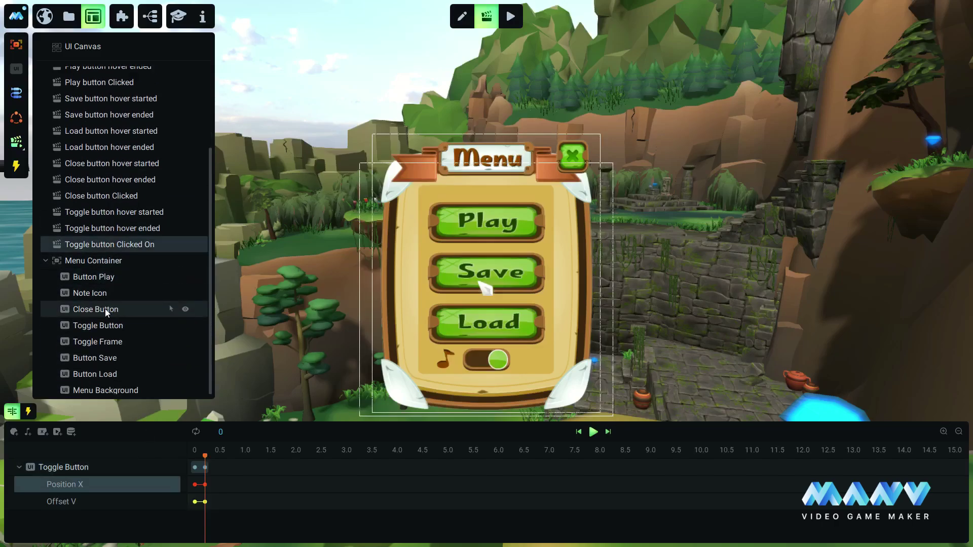
left_click(103, 327)
left_click(461, 16)
left_click(908, 17)
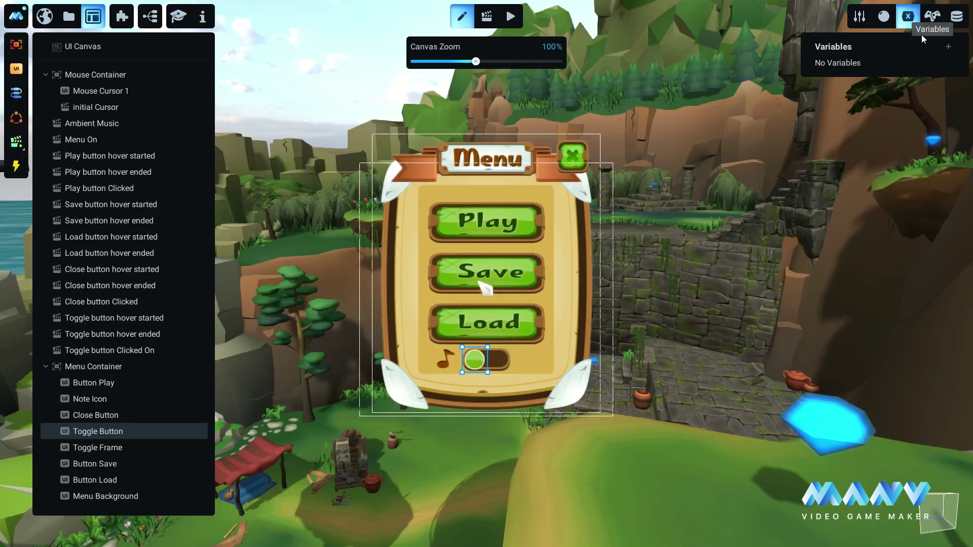
left_click(955, 52)
left_click(941, 73)
Rename the Toggle Button's new variable as Toggle_is_On
double_click(840, 65)
type("Toggle")
type("_is_O")
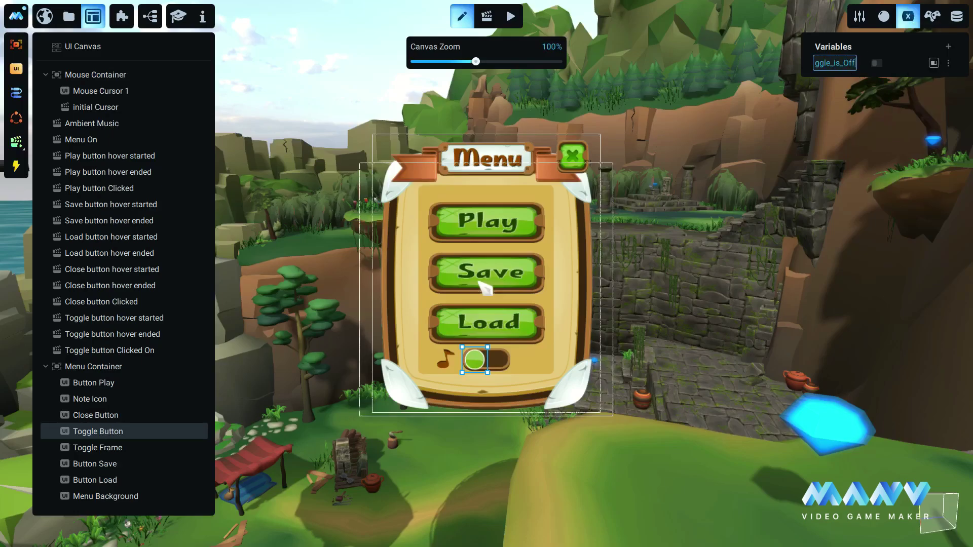
type("n")
key("Return")
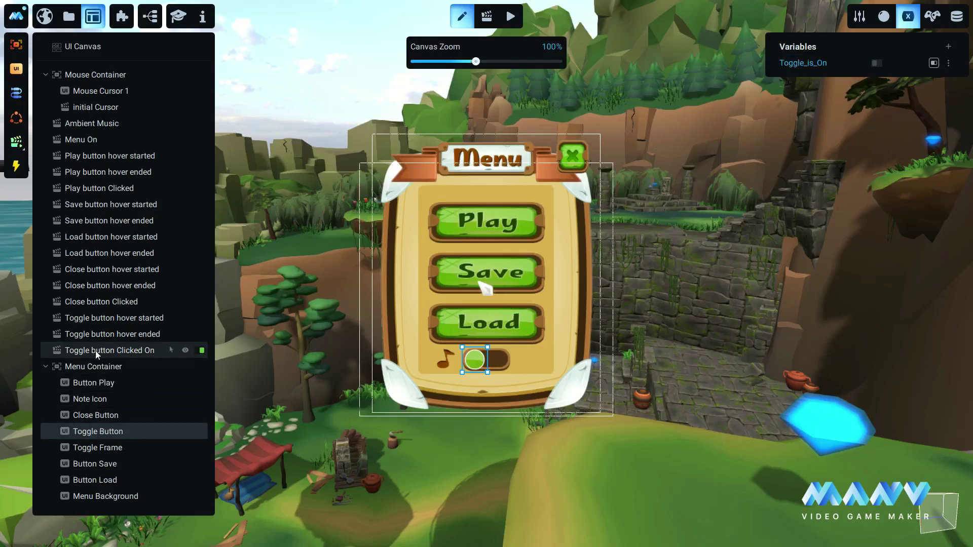
Add a Comparison trigger with Result is True Continue and Equal to the Toggle button Clicked On animation
left_click(116, 351)
left_click(485, 18)
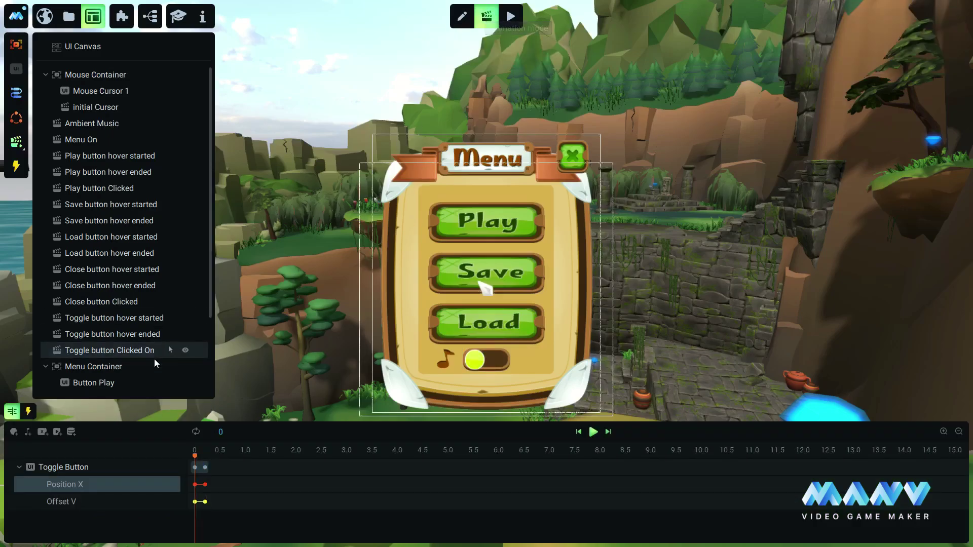
left_click(29, 411)
left_click(183, 448)
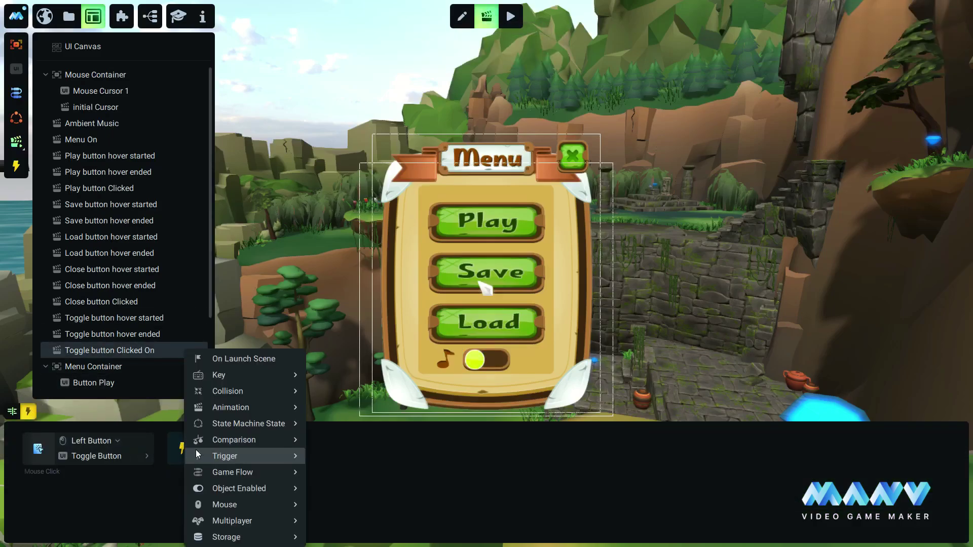
mouse_move(234, 440)
mouse_move(376, 456)
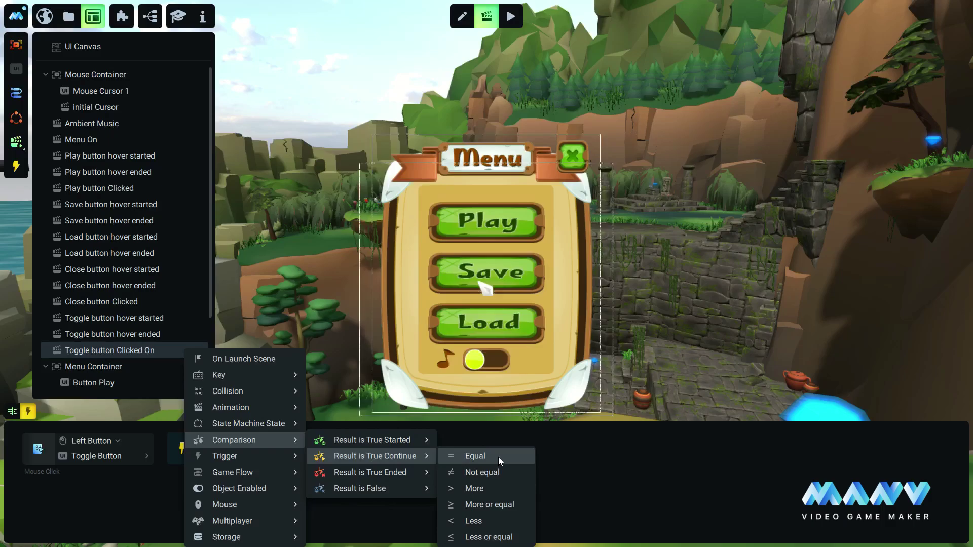
left_click(476, 459)
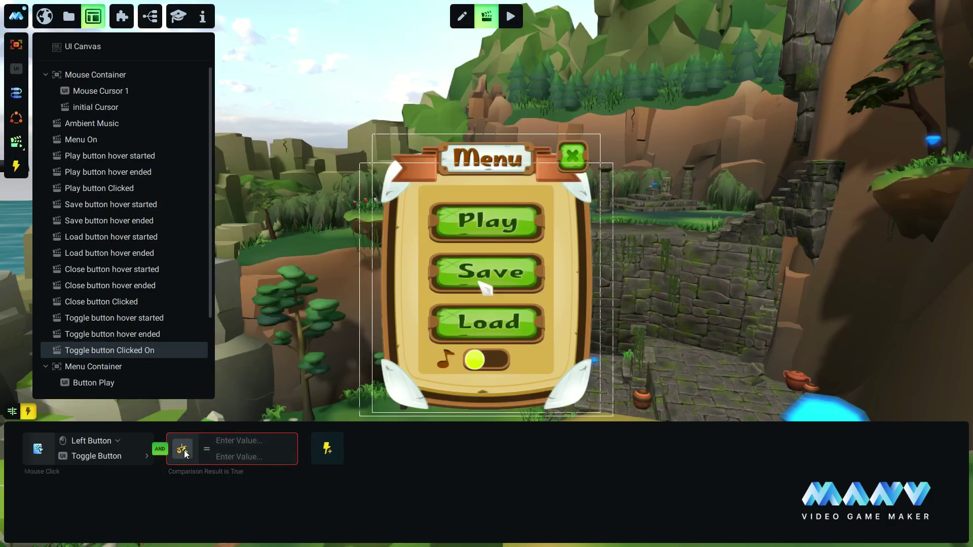
Set the comparison's first value to the Toggle Button's Toggle_is_On variable
left_click(246, 441)
type("$0")
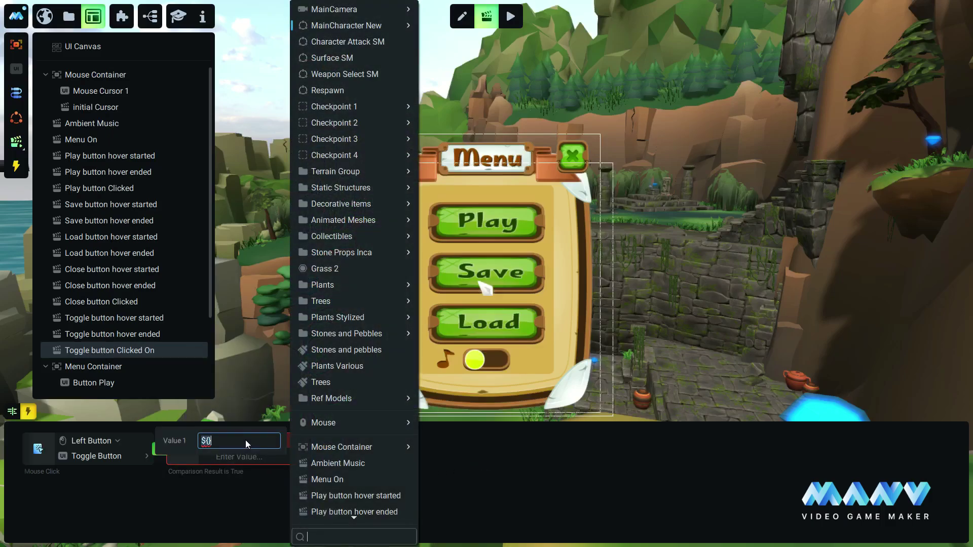
scroll(348, 452, "down", 3)
scroll(348, 451, "down", 2)
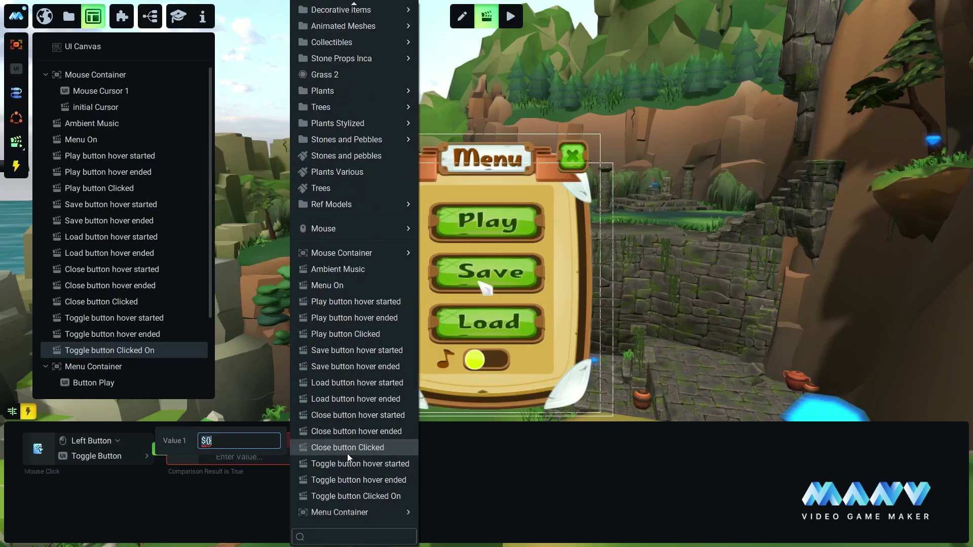
mouse_move(334, 512)
mouse_move(453, 473)
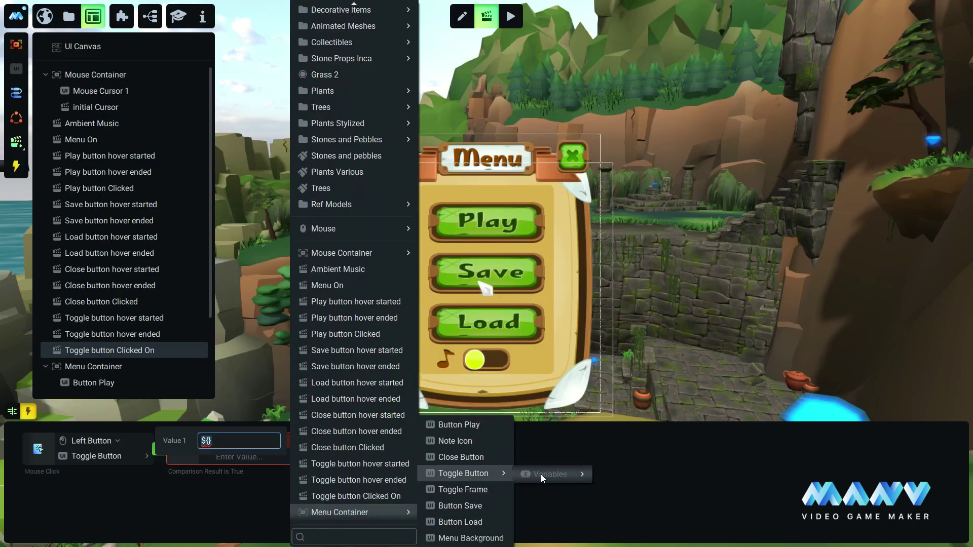
left_click(628, 473)
left_click(430, 495)
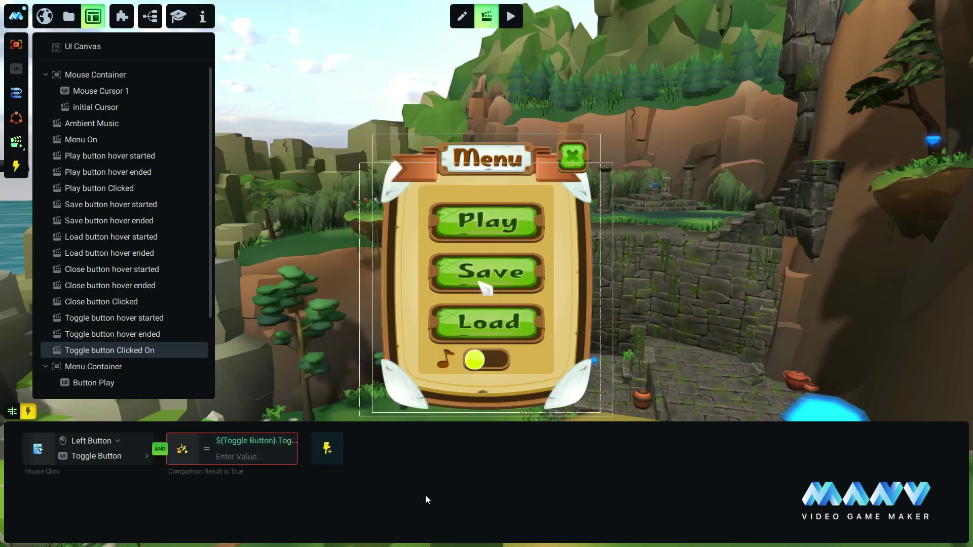
Set the second value of the Toggle button Clicked On comparison to false
left_click(233, 460)
type("false")
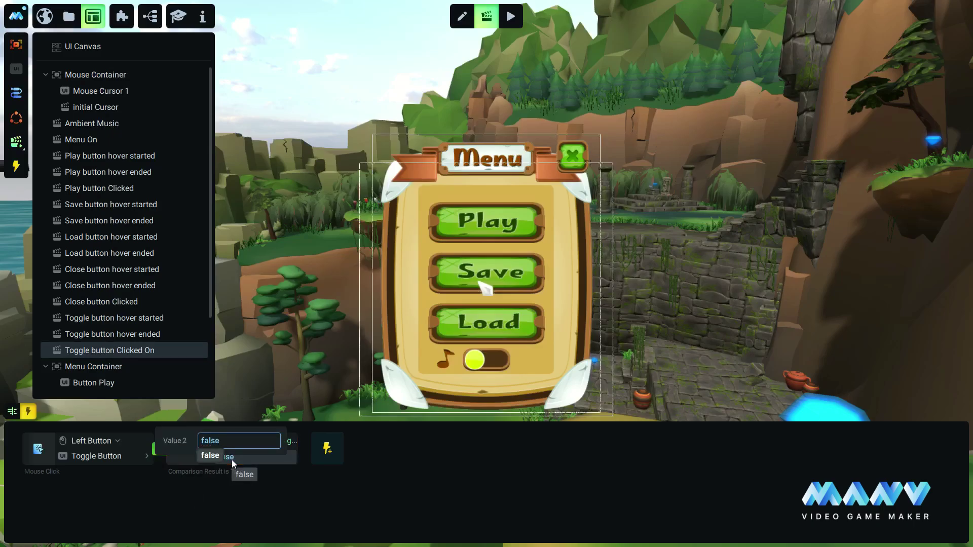
key("Return")
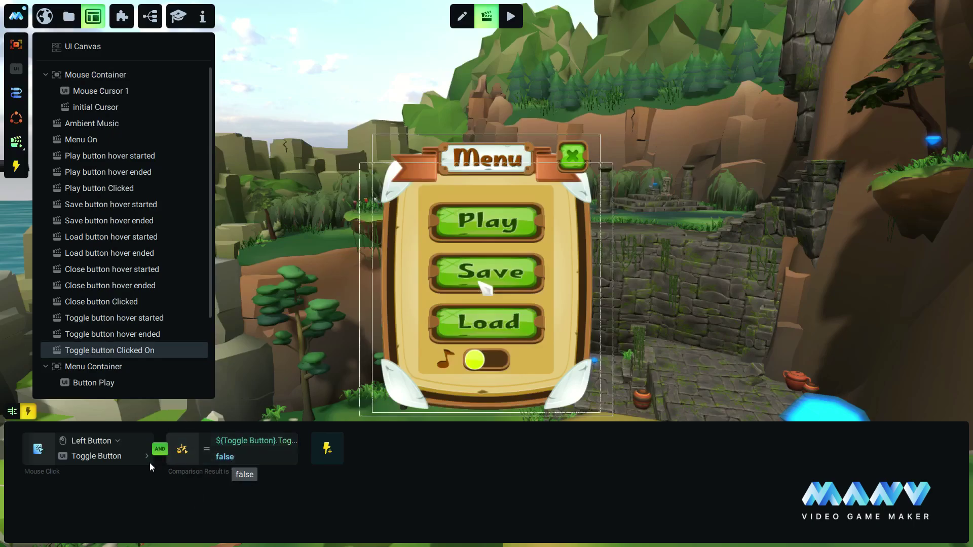
Add the Toggle_is_On variable to Toggle Button's track and place a keyframe at 0.2 that switches it on
left_click(13, 411)
left_click(156, 466)
mouse_move(229, 453)
left_click(309, 454)
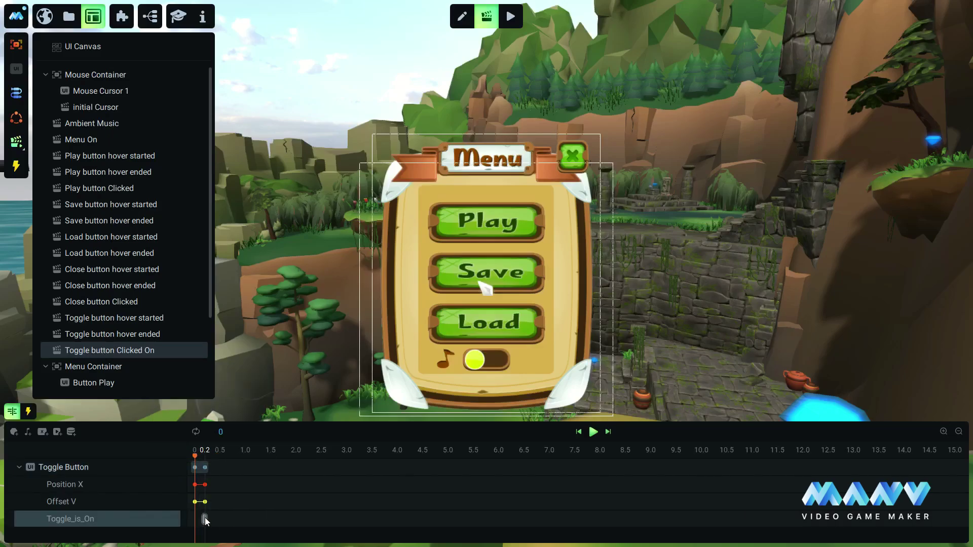
left_click(205, 518)
left_click(283, 506)
Duplicate the Toggle button Clicked On animation and rename the copy as Toggle button Clicked Off
right_click(87, 351)
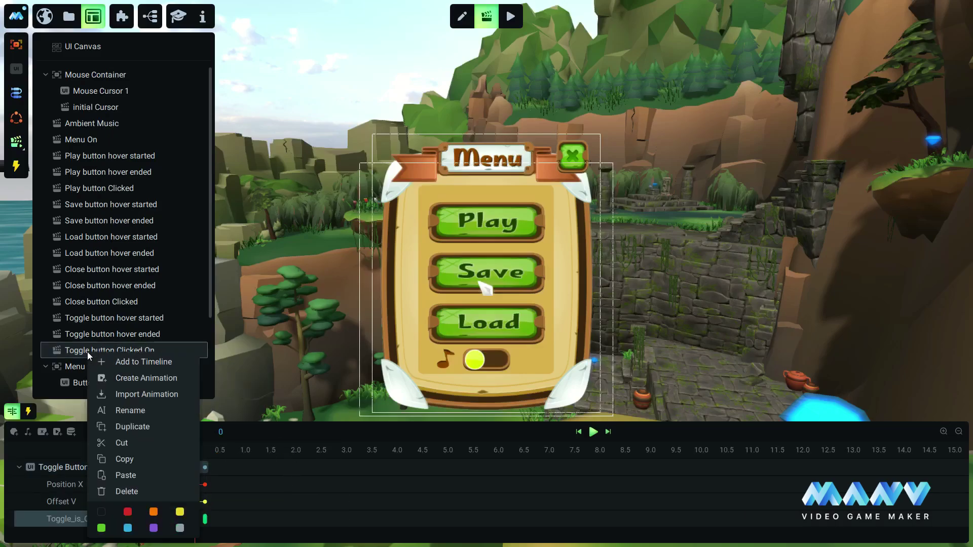
left_click(141, 426)
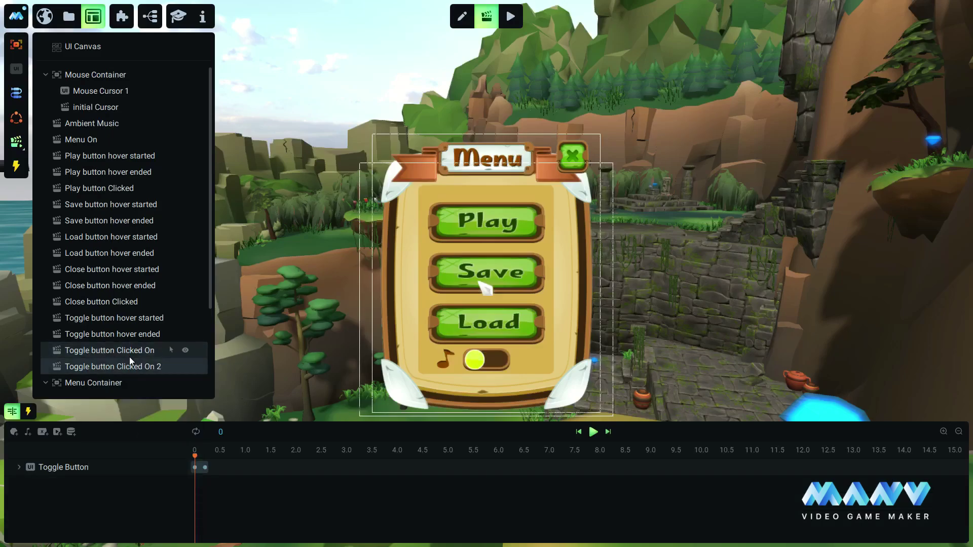
right_click(99, 364)
left_click(145, 420)
key("BackSpace")
key("BackSpace")
key("BackSpace")
key("BackSpace")
type("Off")
key("Return")
Set the second value of the Toggle button Clicked Off comparison to true
left_click(29, 410)
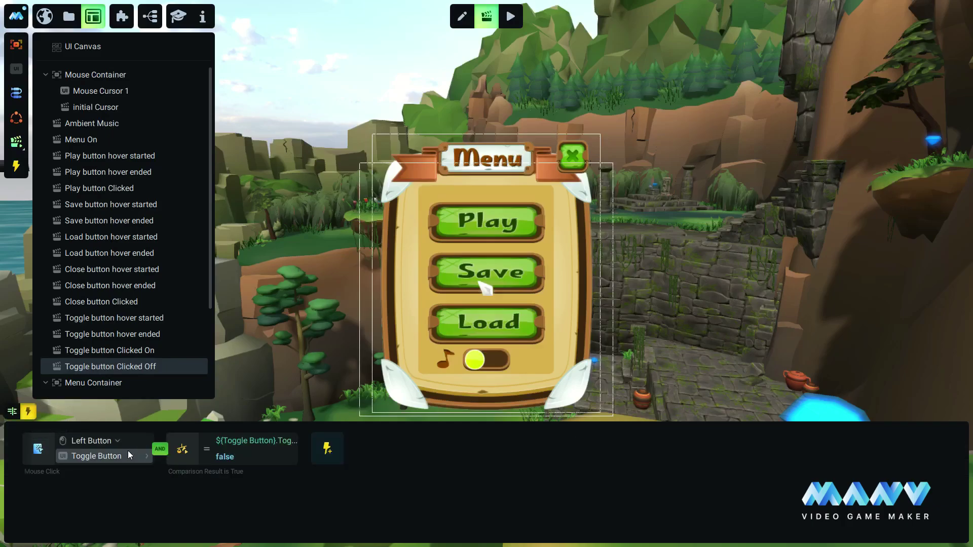
left_click(245, 456)
key("BackSpace")
key("BackSpace")
key("BackSpace")
key("BackSpace")
key("BackSpace")
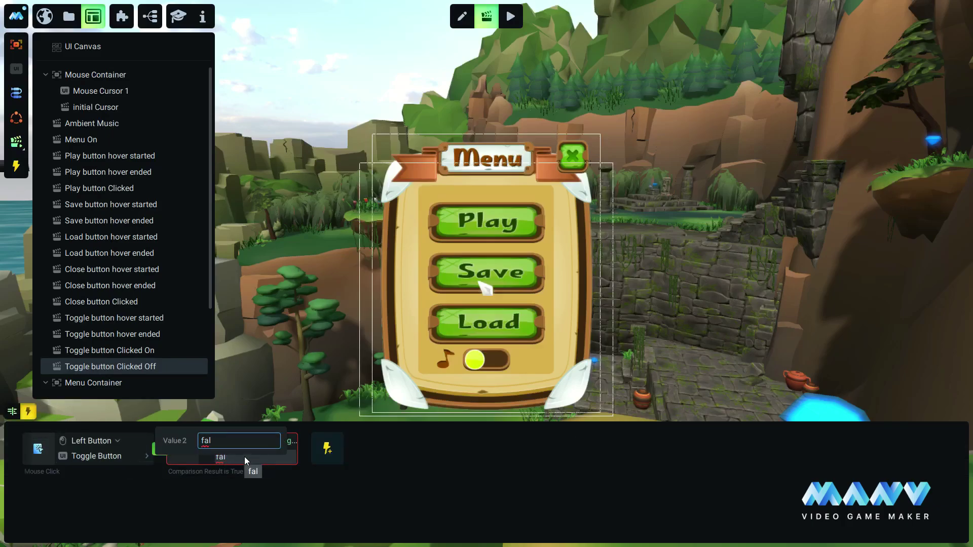
type("true")
key("Return")
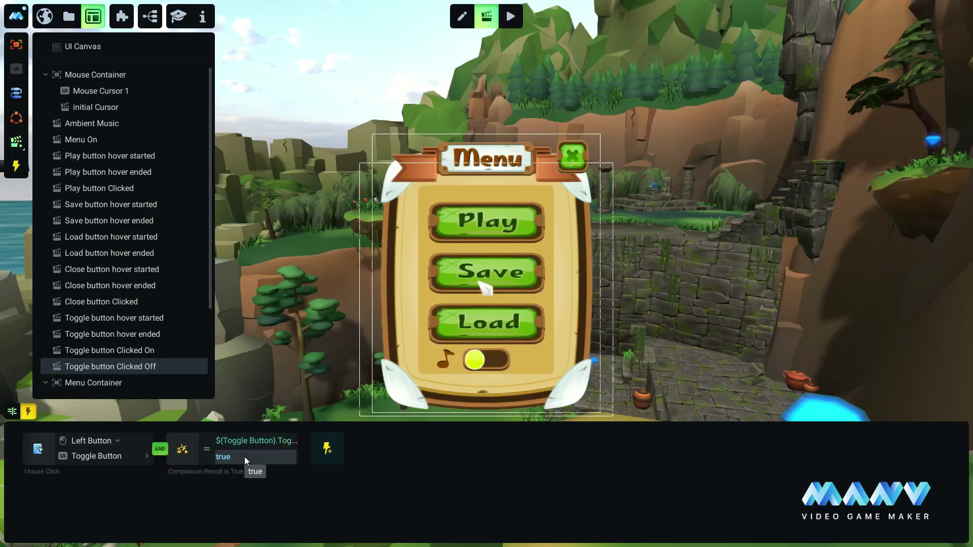
In Toggle button Clicked Off, reverse the Position X keyframes to start at the frame's right end and finish at -23, and switch Toggle_is_On off
left_click(12, 412)
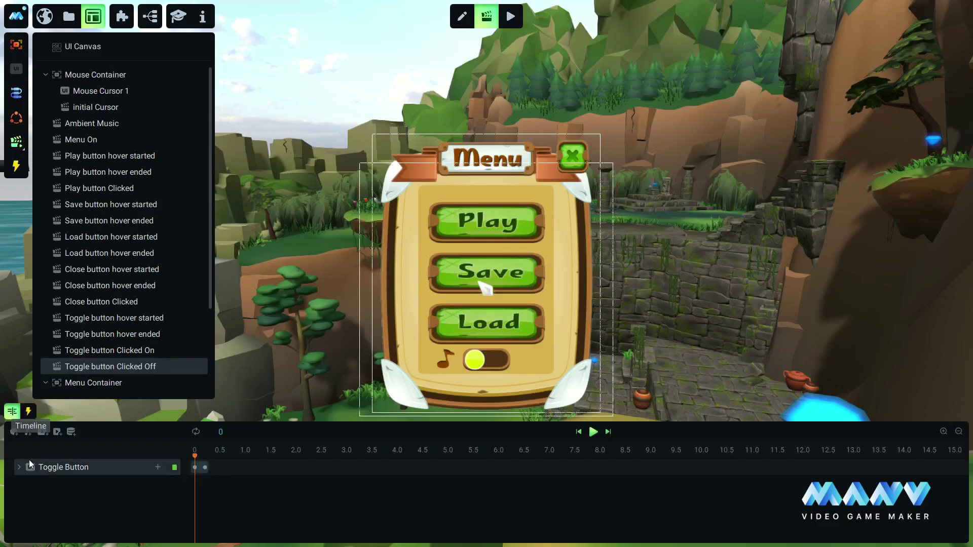
left_click(19, 467)
left_click(194, 485)
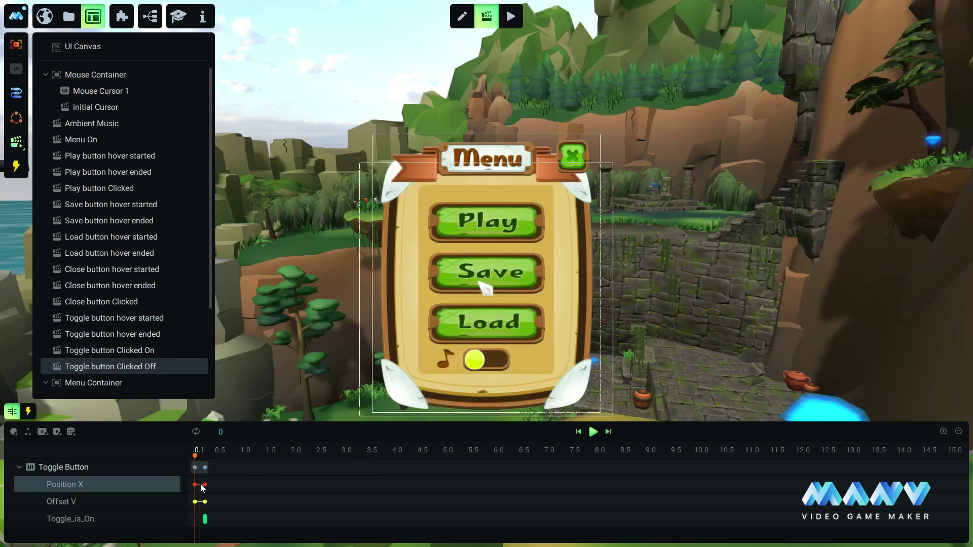
left_click(205, 486)
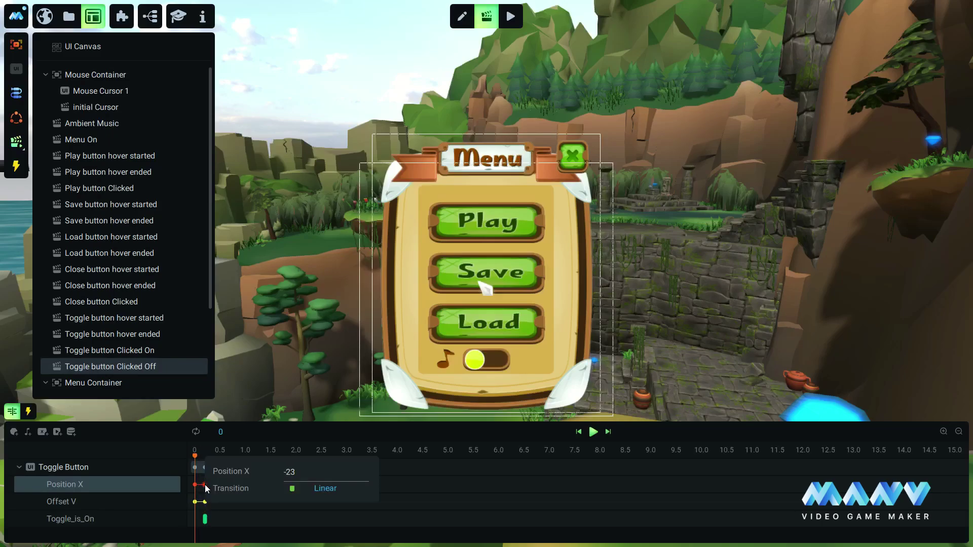
left_click(204, 518)
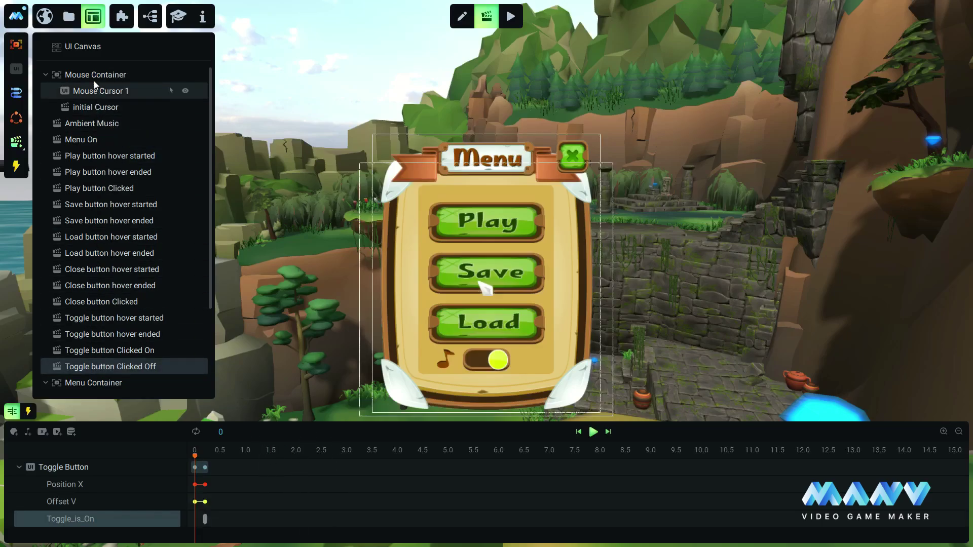
Add a Comparison trigger with Result is True Continue and Equal to the Ambient Music animation
left_click(112, 124)
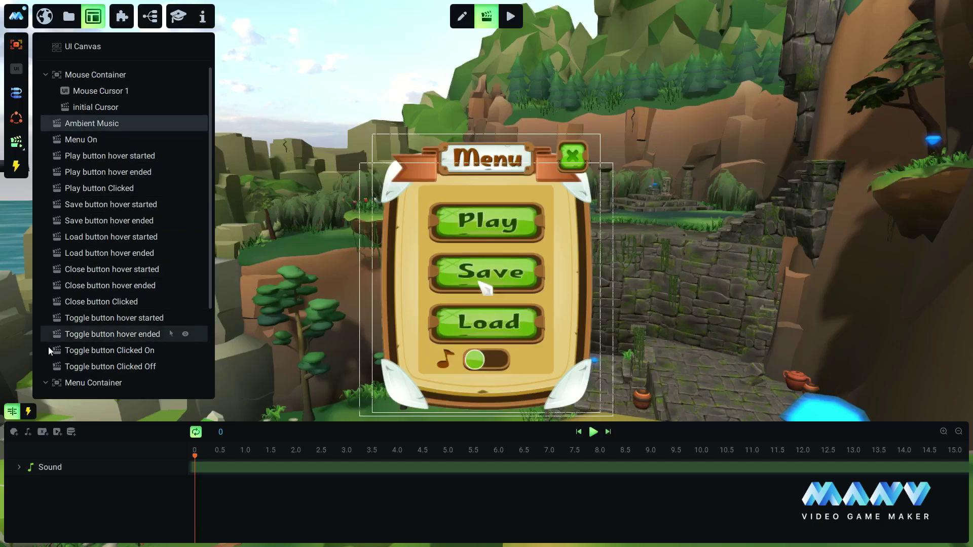
left_click(28, 413)
left_click(43, 448)
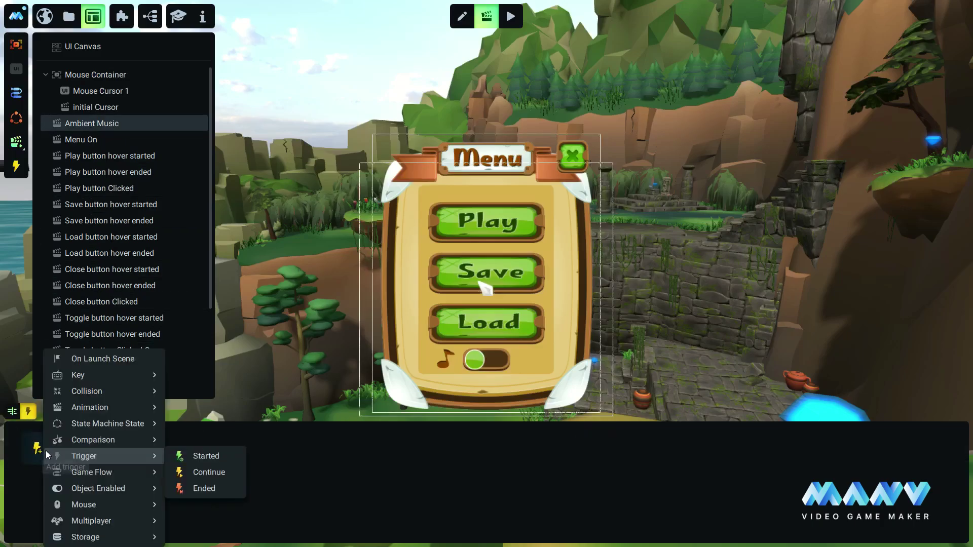
mouse_move(99, 445)
mouse_move(241, 456)
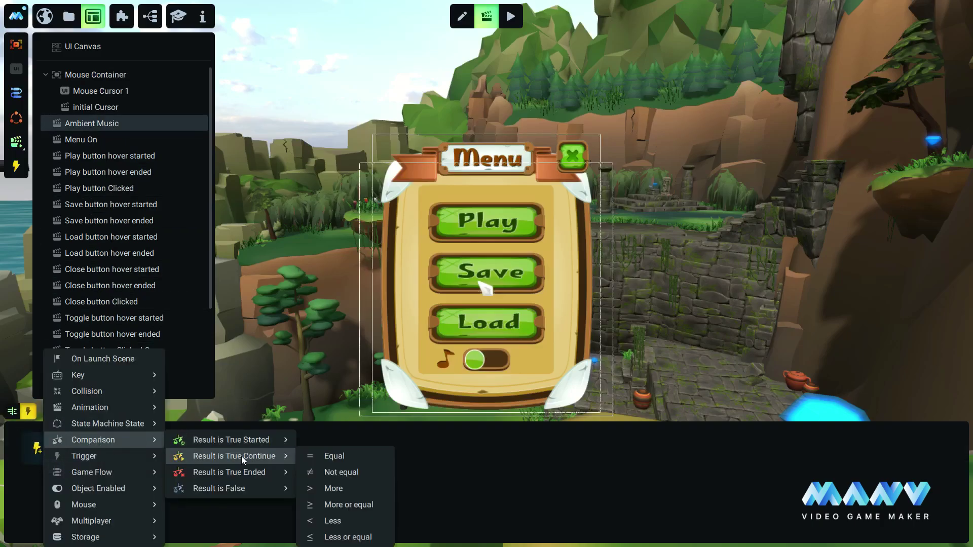
left_click(341, 457)
Set the first value of Ambient Music's comparison to the Toggle Button's Toggle_is_On variable
left_click(118, 454)
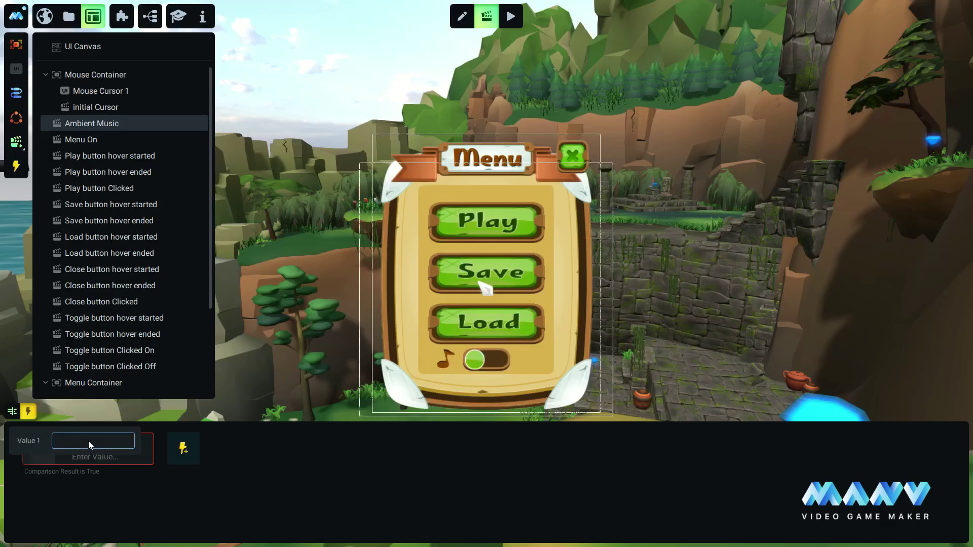
type("$0")
mouse_move(211, 447)
scroll(203, 466, "down", 4)
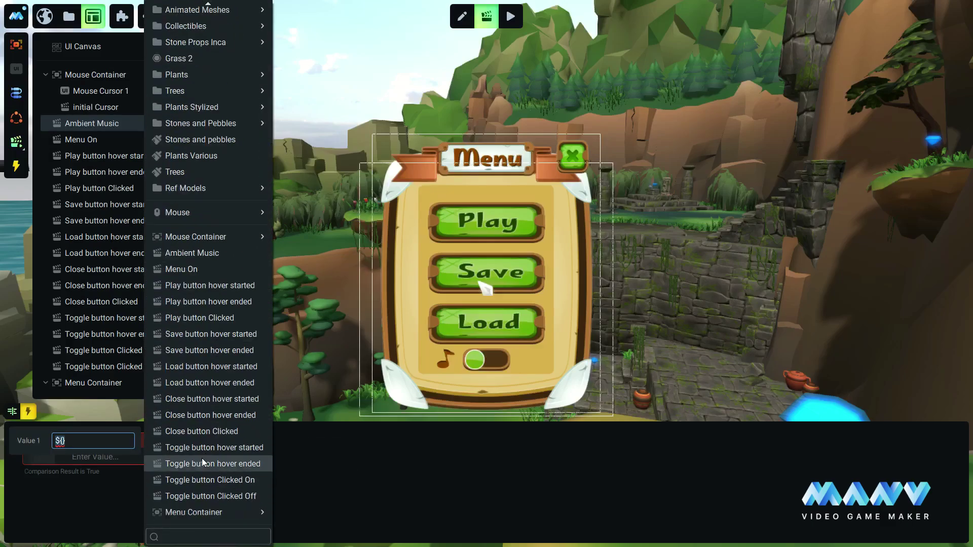
mouse_move(205, 512)
mouse_move(317, 474)
mouse_move(404, 470)
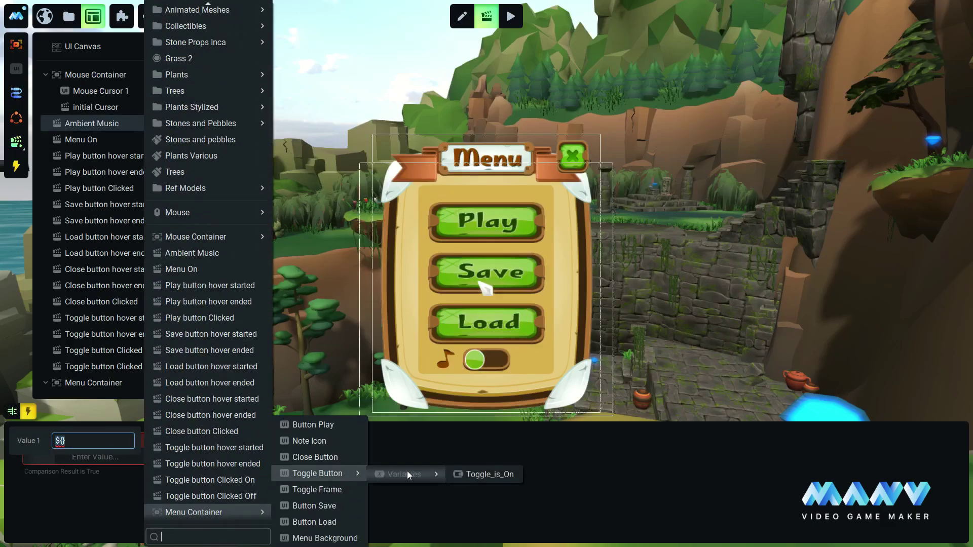
left_click(482, 472)
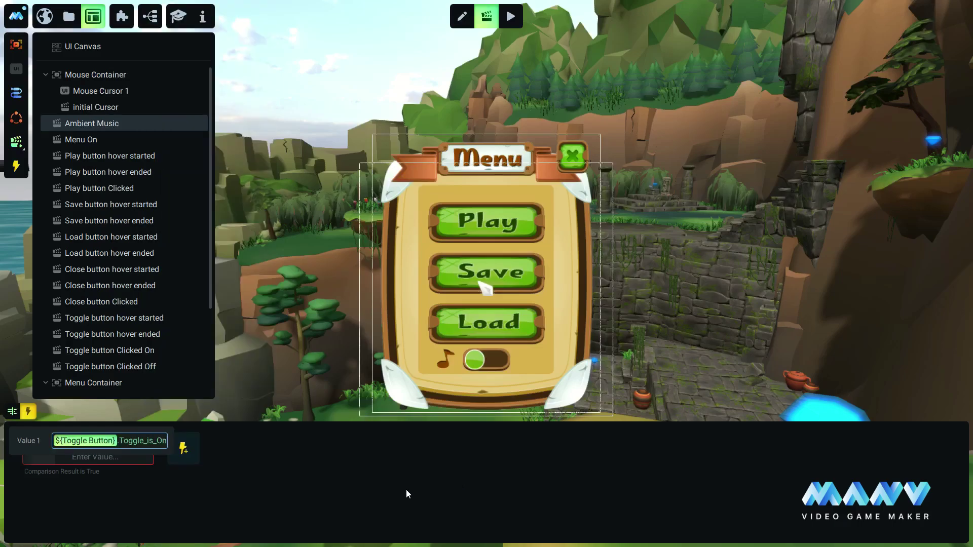
left_click(275, 478)
Set the second value of Ambient Music's comparison to true
left_click(94, 458)
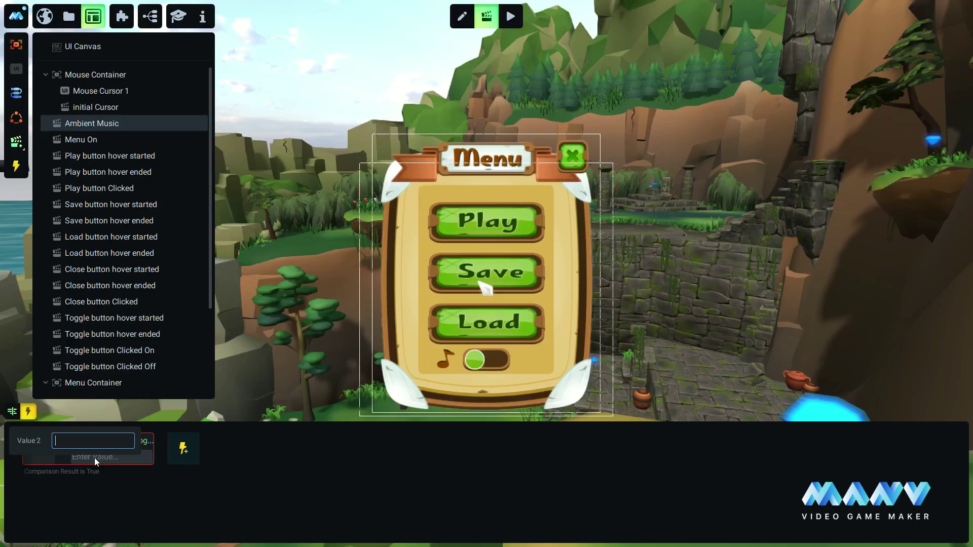
type("true")
key("Return")
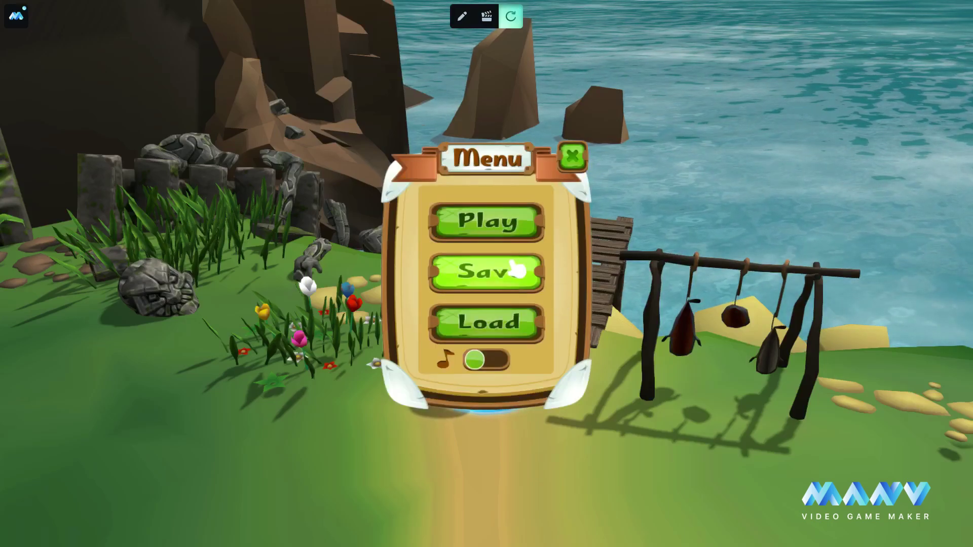
Test the music toggle in play mode, and close the menu with its close button
left_click(478, 361)
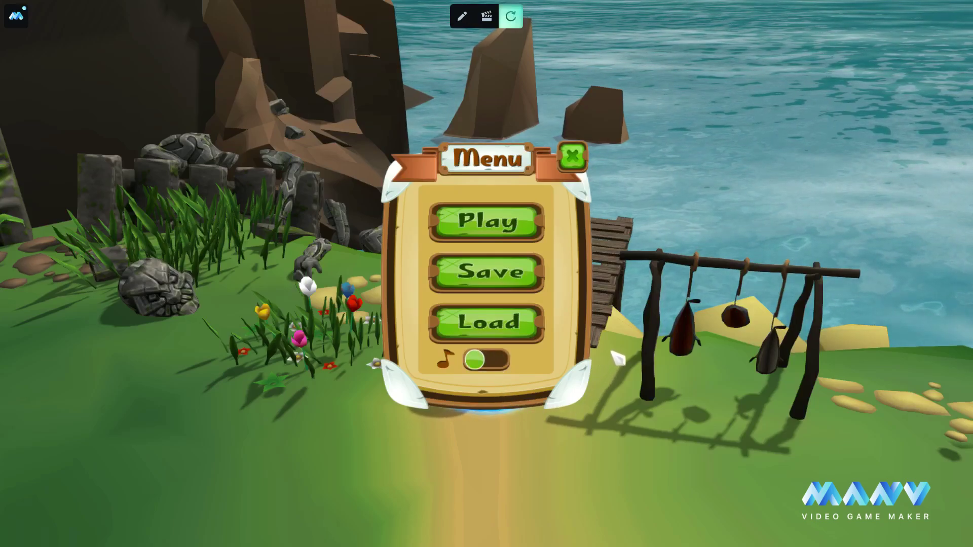
left_click(570, 157)
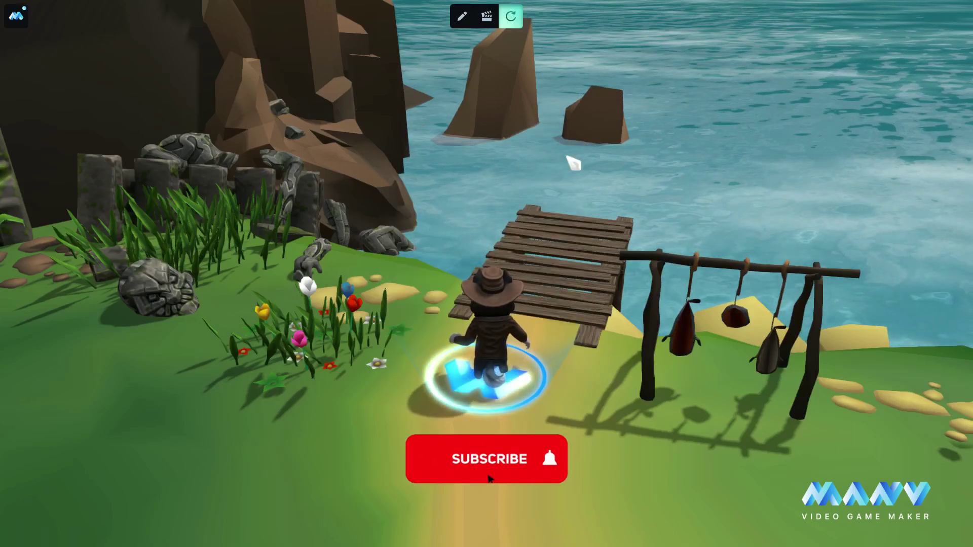